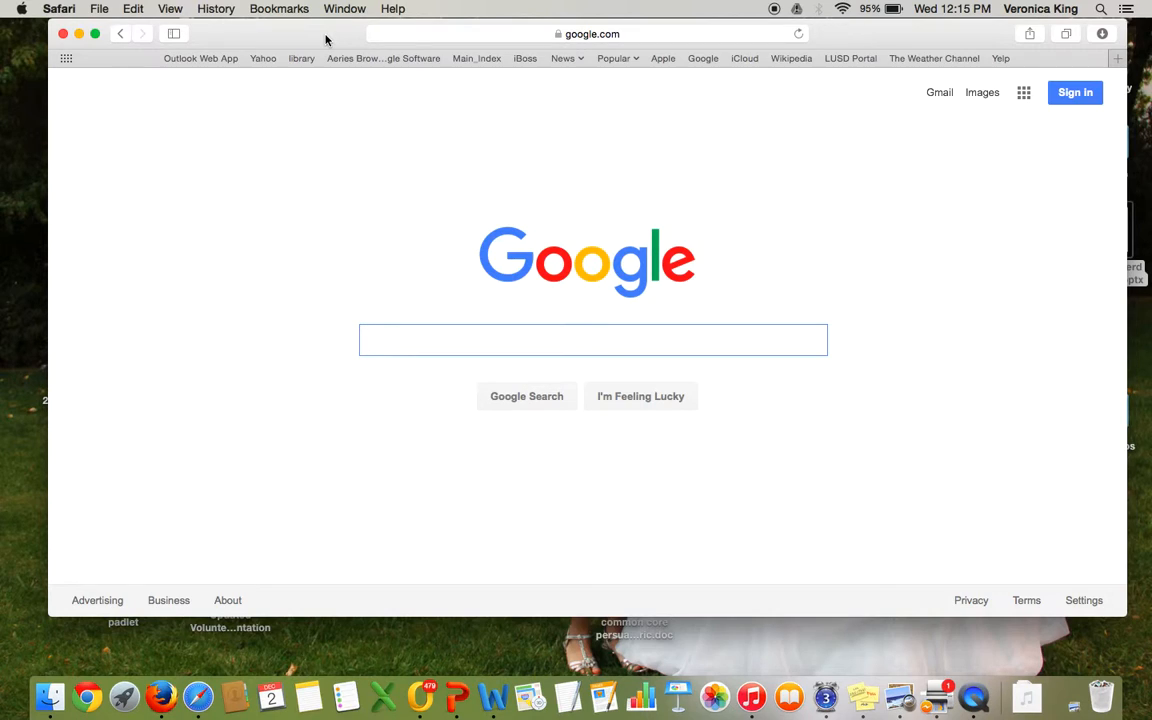
# Step: Search Google for padlet.com
pyautogui.write('padle')
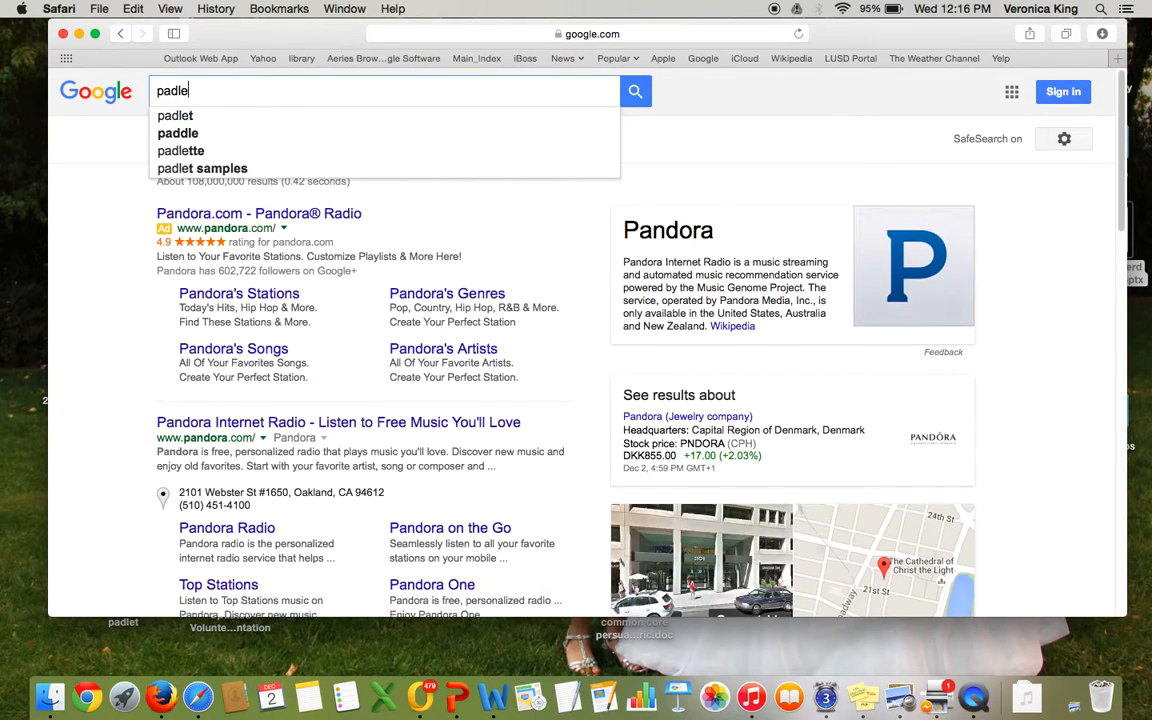
pyautogui.write('t.com')
pyautogui.press('Return')
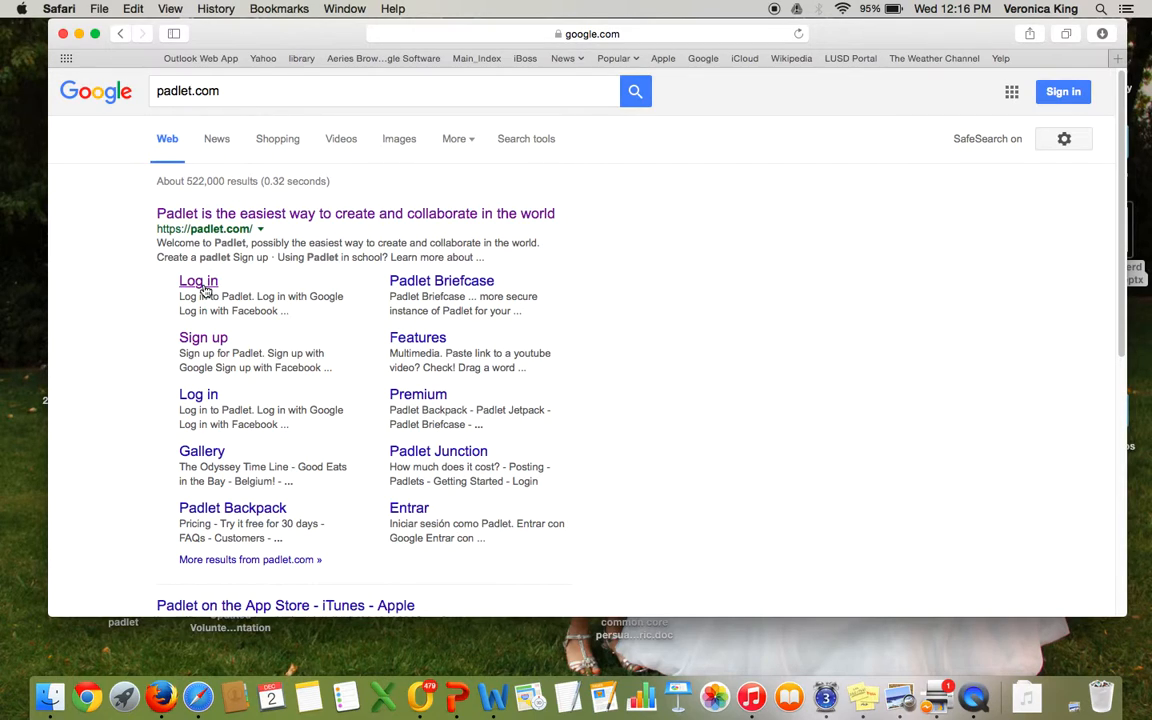
# Step: Open the Padlet sign-up form and enter the account e-mail address
pyautogui.click(203, 345)
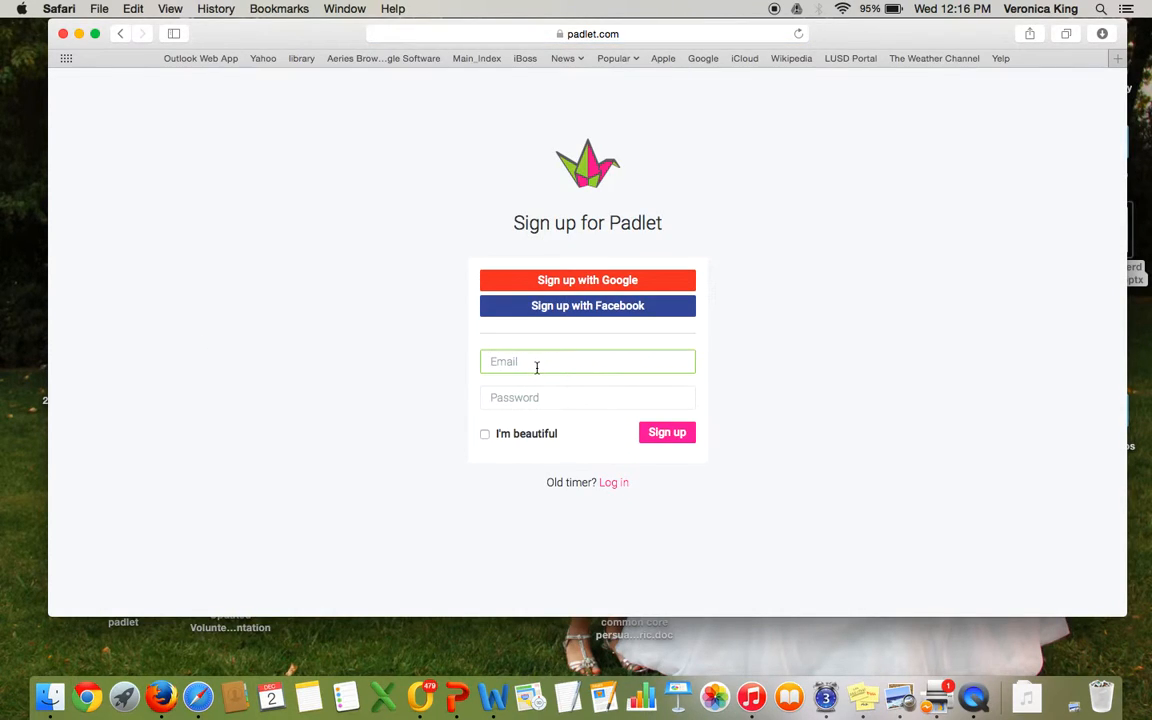
pyautogui.press('Tab')
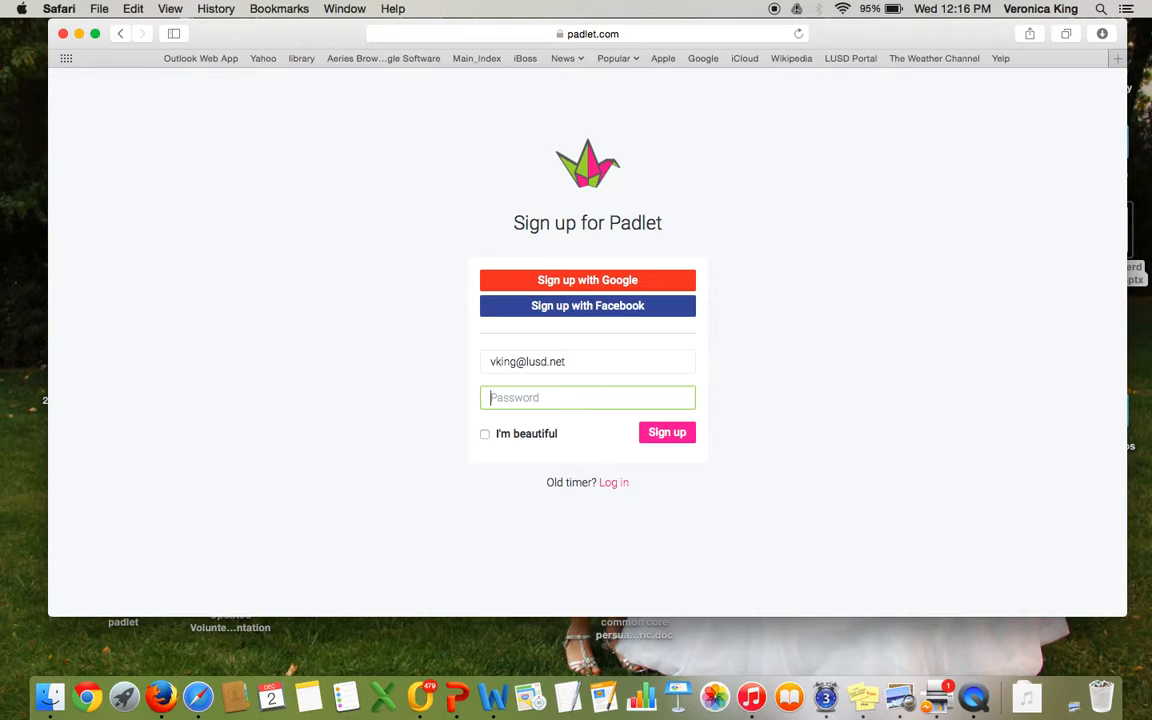
# Step: Enter the account password, tick I'm beautiful, and try to sign up
pyautogui.write('p')
pyautogui.click(485, 434)
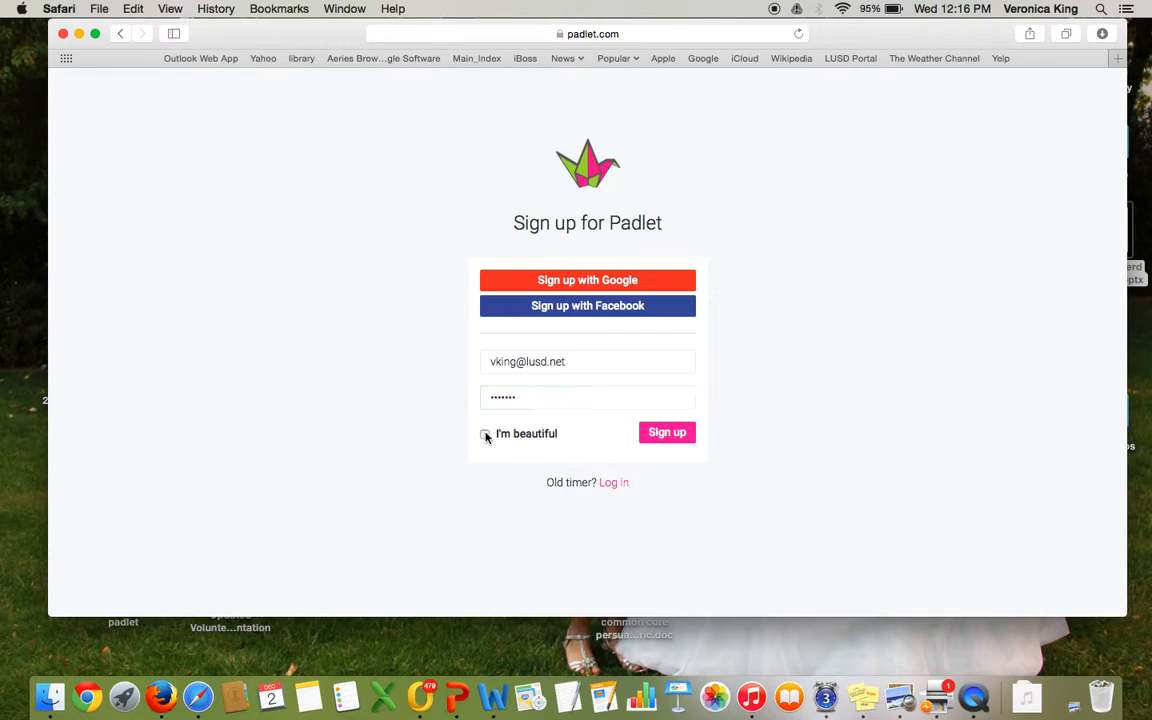
pyautogui.click(677, 440)
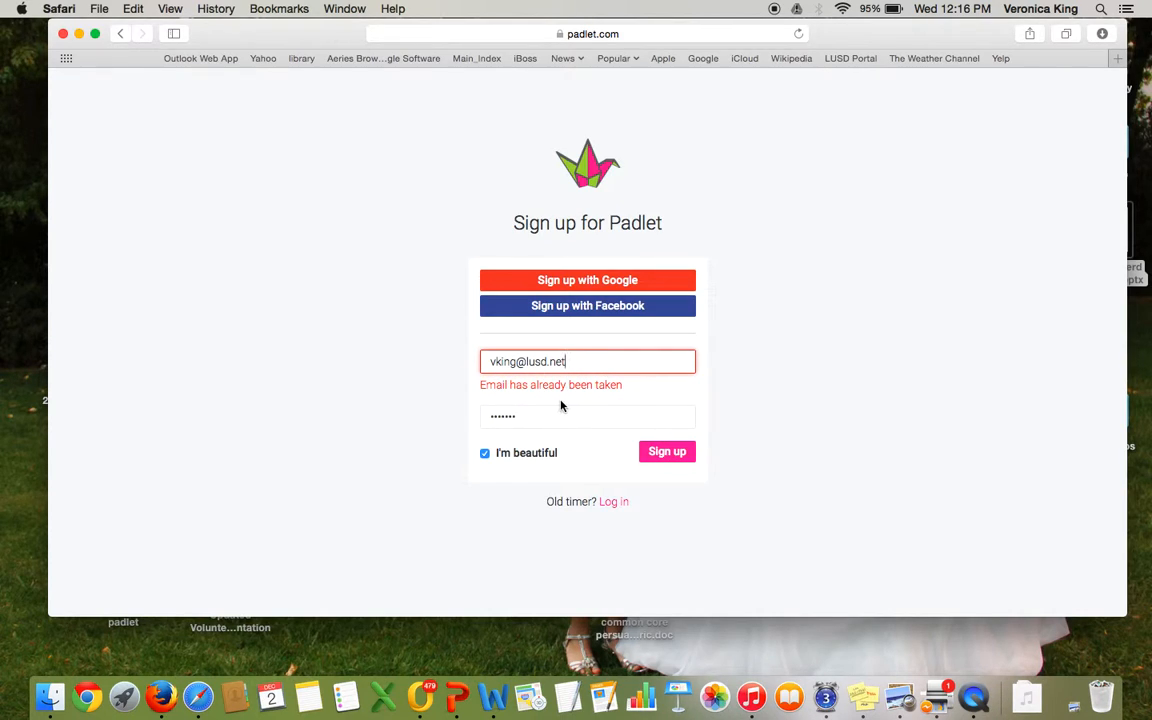
# Step: Switch to the login form and log in with the filled-in credentials
pyautogui.click(613, 503)
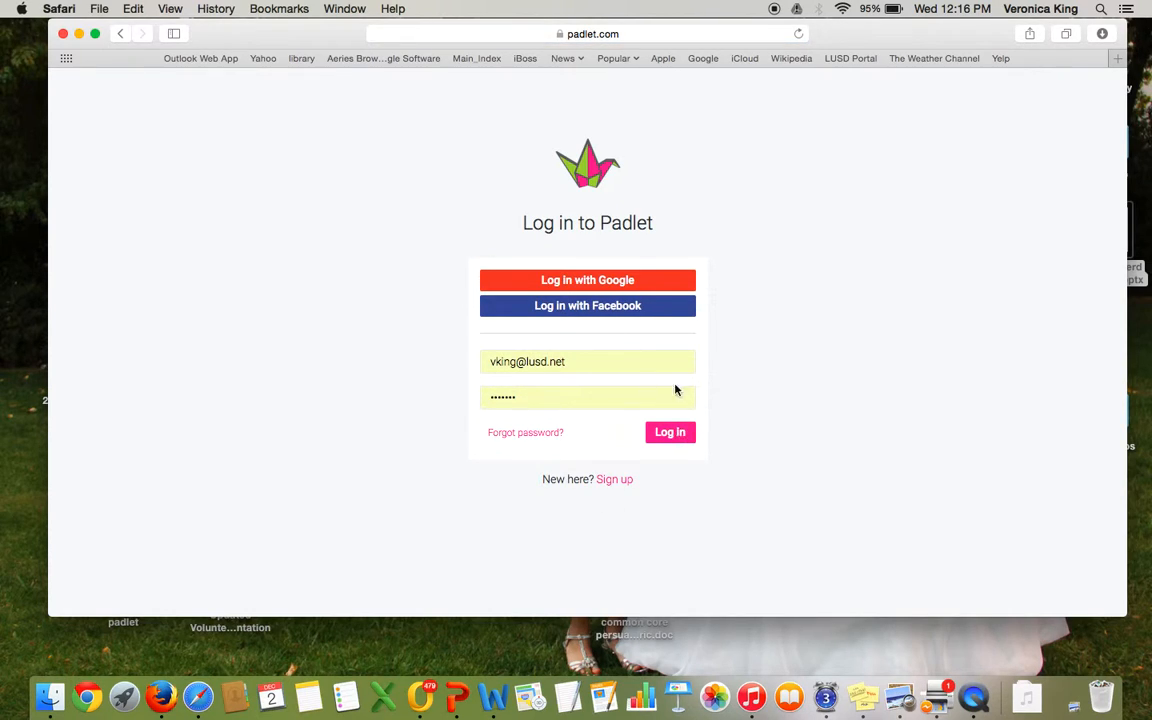
pyautogui.click(667, 436)
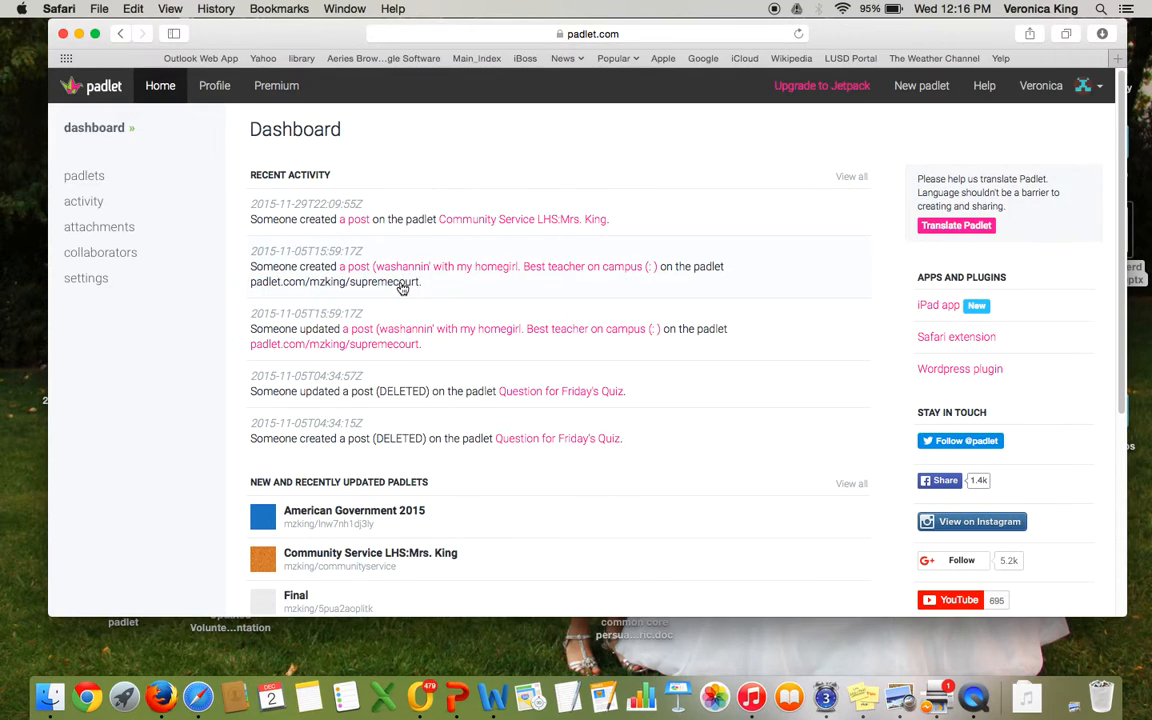
# Step: Browse the dashboard's activity, attachments, collaborators, settings and padlets sections
pyautogui.click(103, 204)
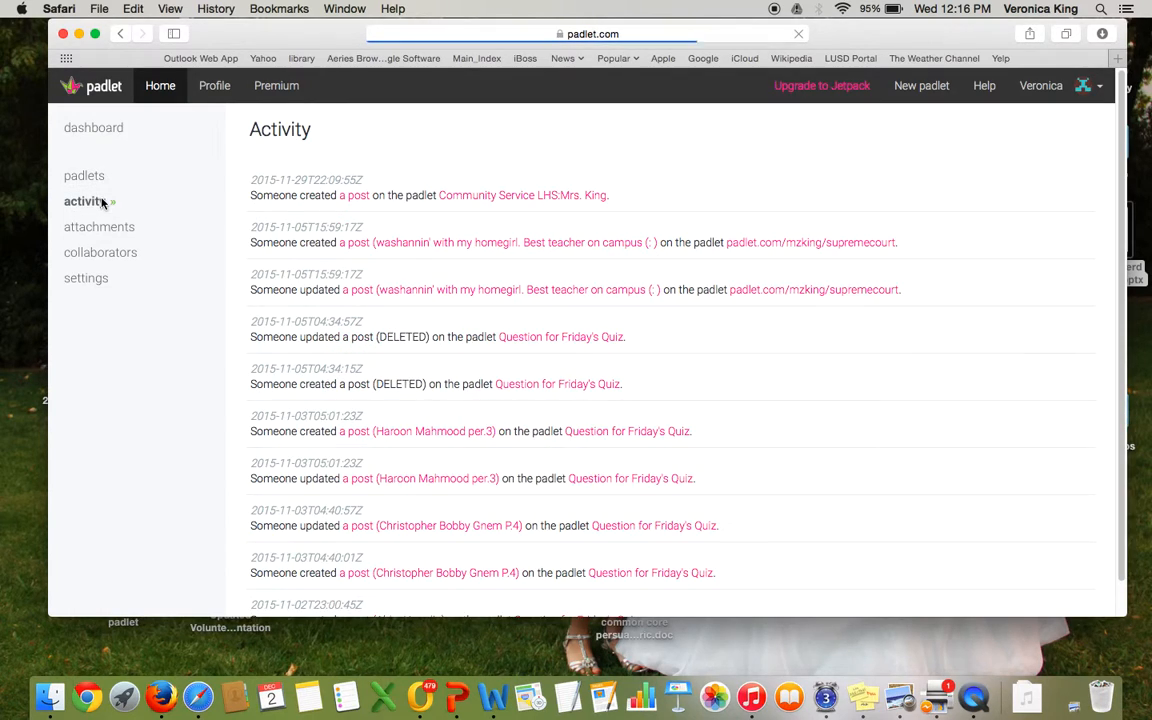
pyautogui.click(101, 229)
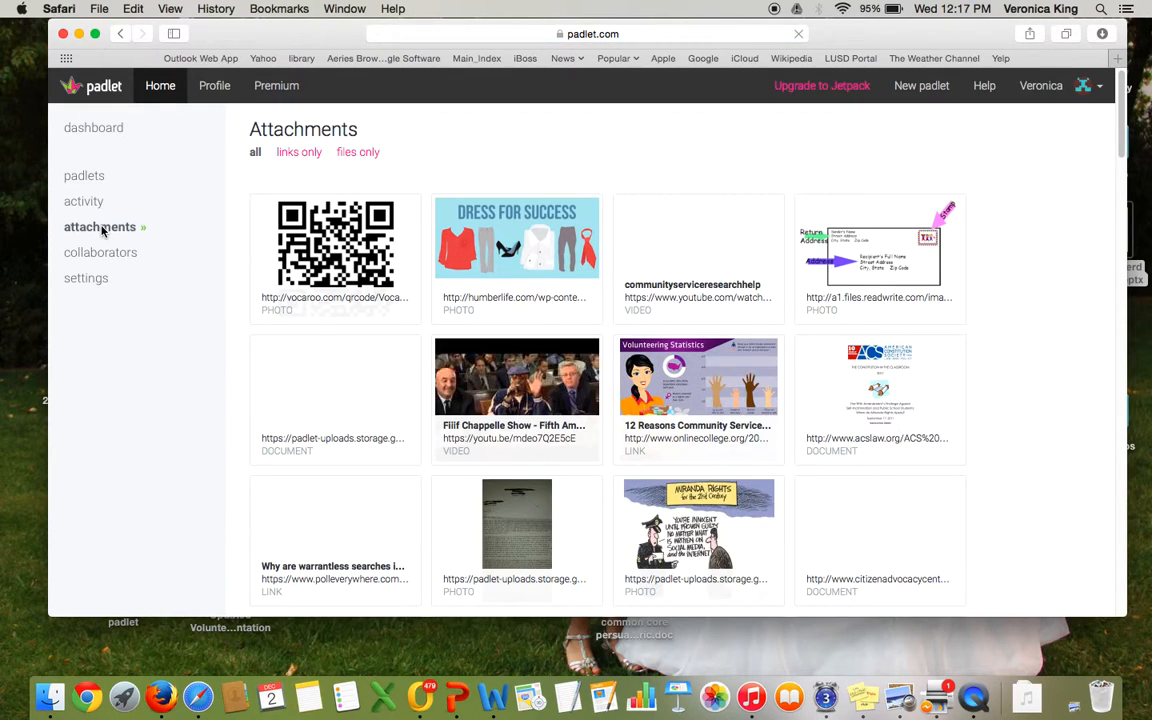
pyautogui.click(99, 256)
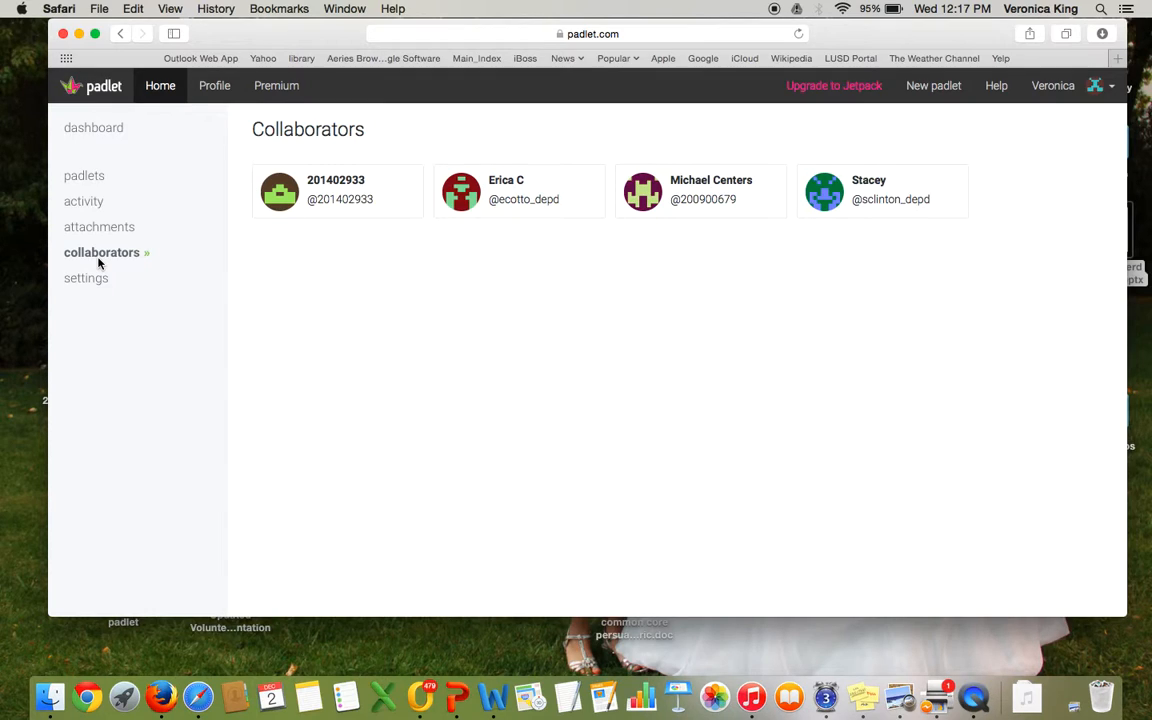
pyautogui.click(95, 277)
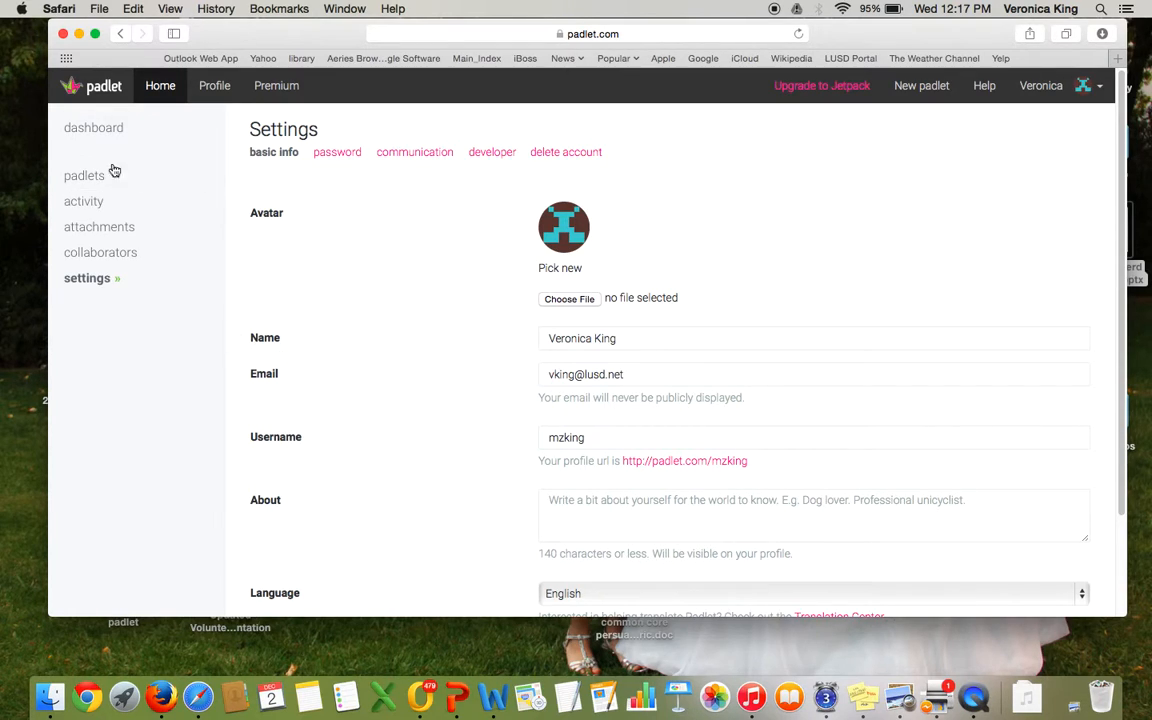
pyautogui.click(95, 178)
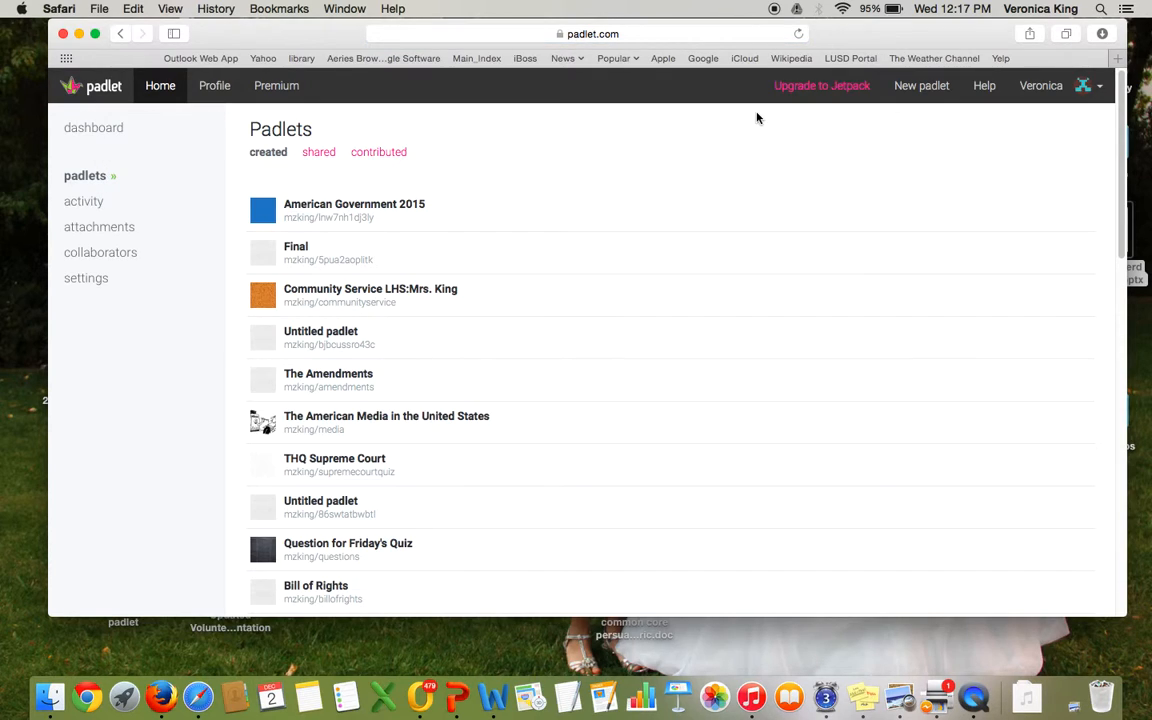
# Step: Create a new padlet and open its modify settings panel
pyautogui.click(922, 88)
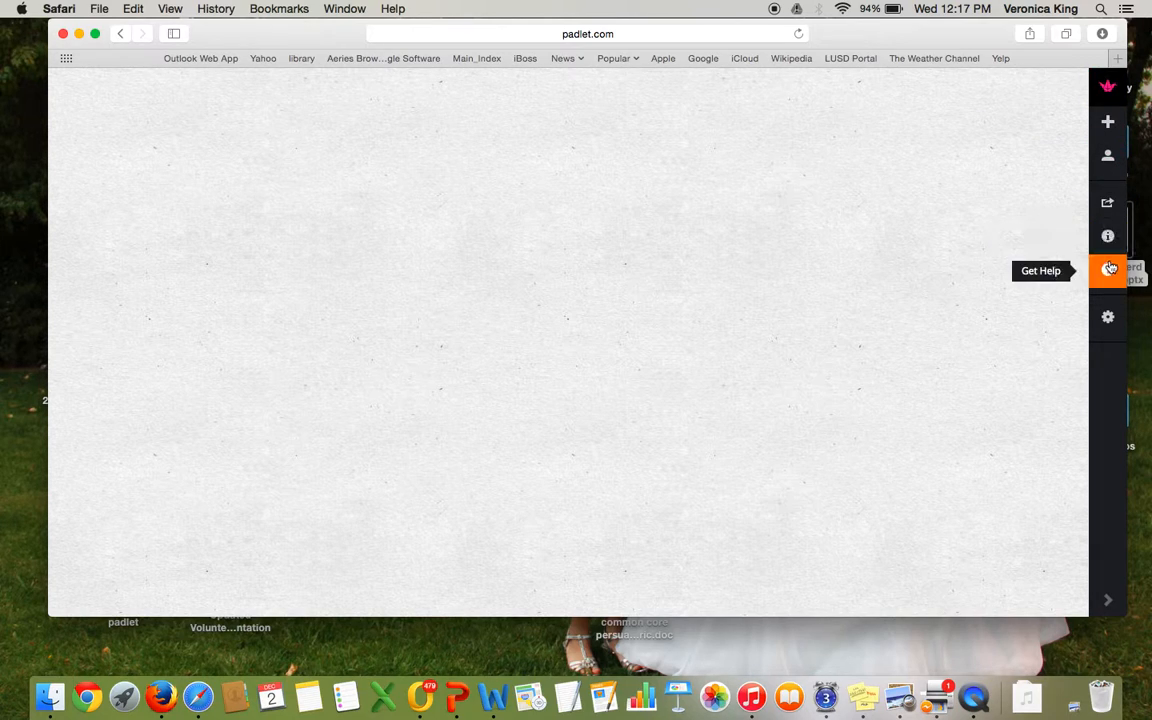
pyautogui.click(1107, 318)
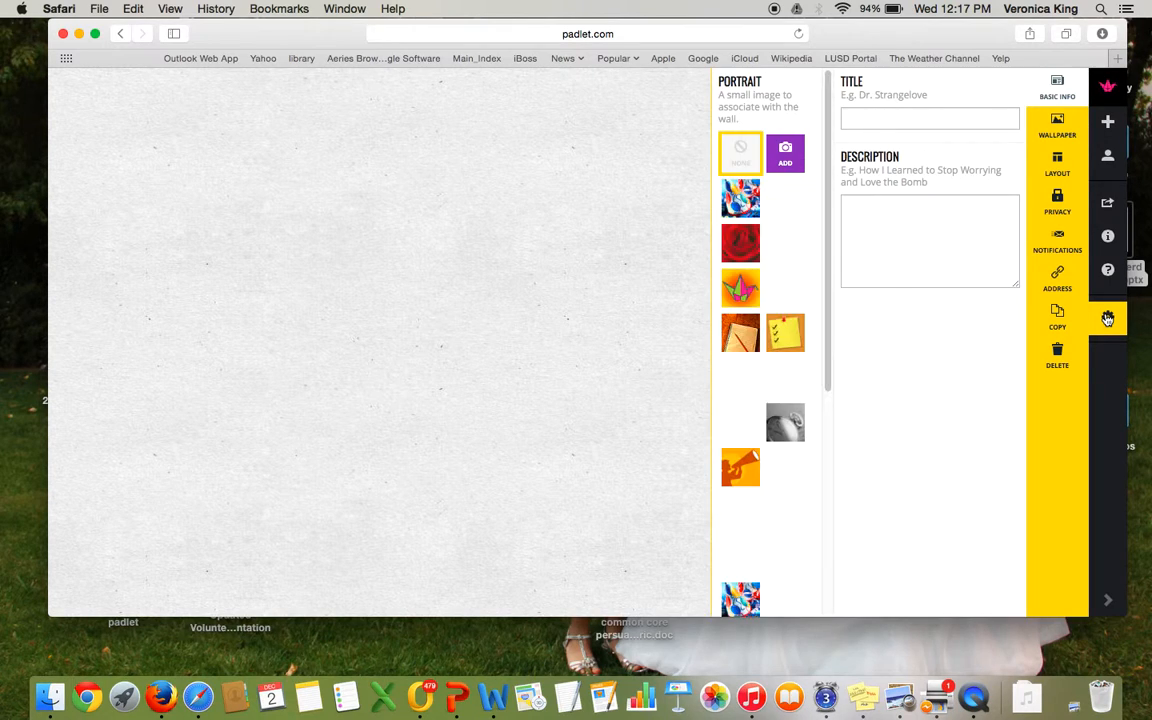
# Step: Title the padlet American Government 2015
pyautogui.click(952, 120)
pyautogui.write('America')
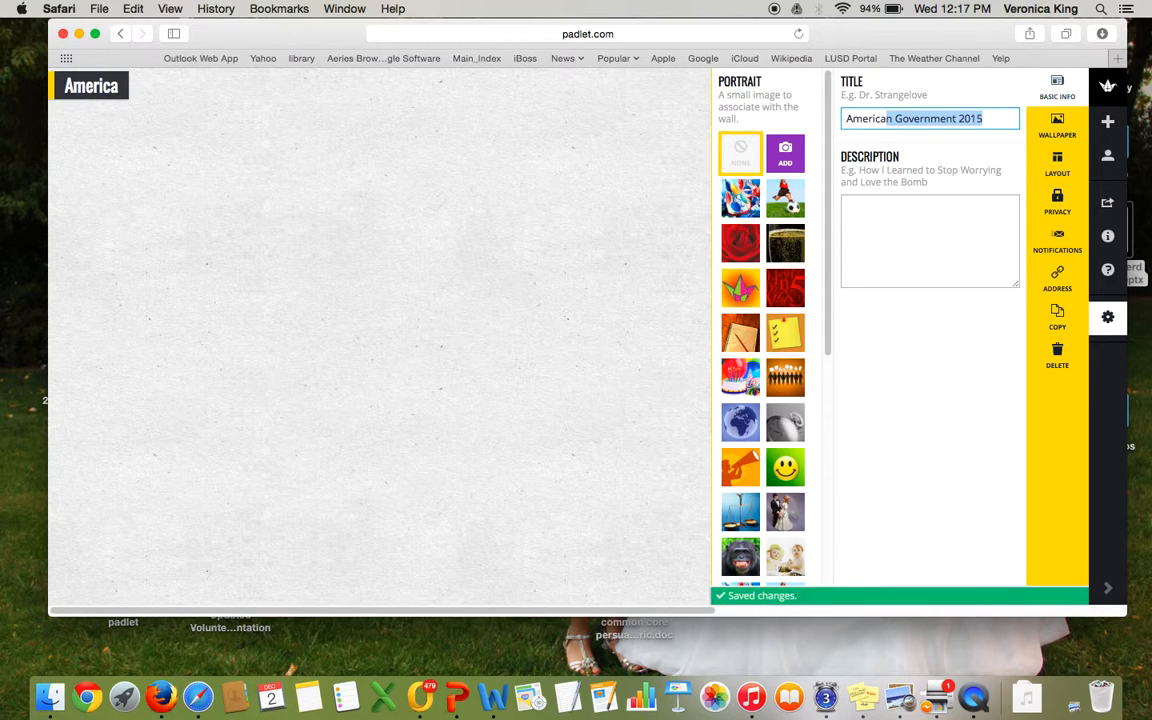
pyautogui.write('n Gove')
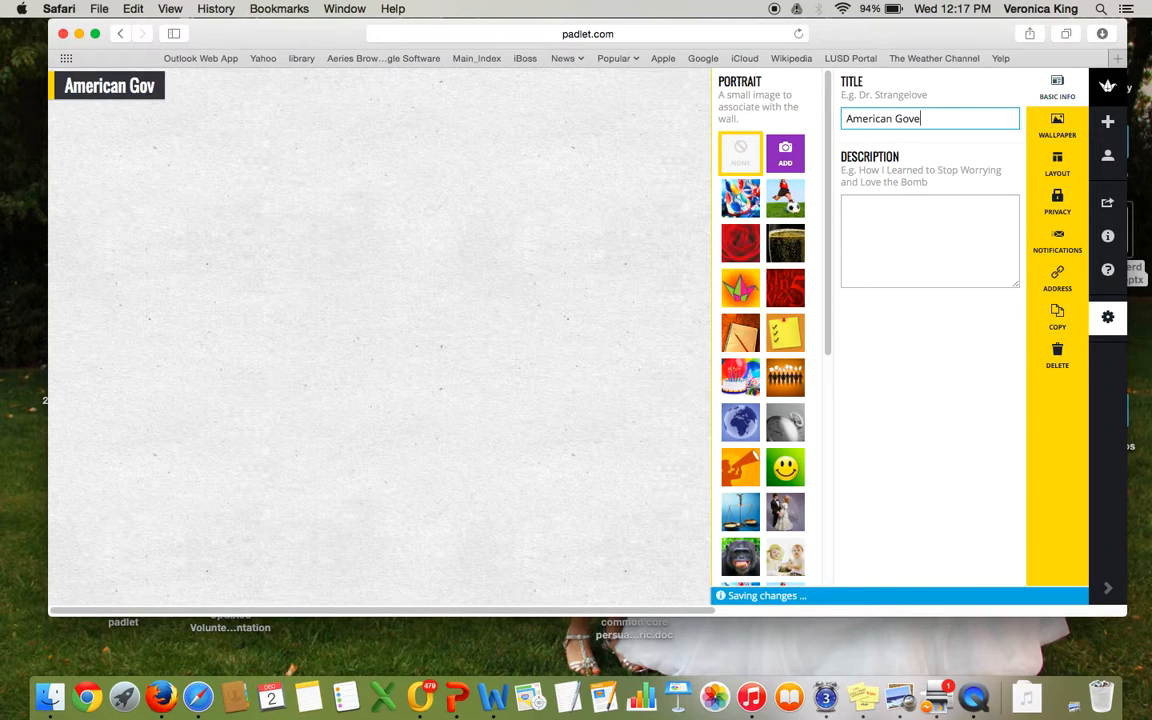
pyautogui.write('rnment')
# Step: Set the padlet description to "these are the units for first semester"
pyautogui.click(905, 215)
pyautogui.write('these')
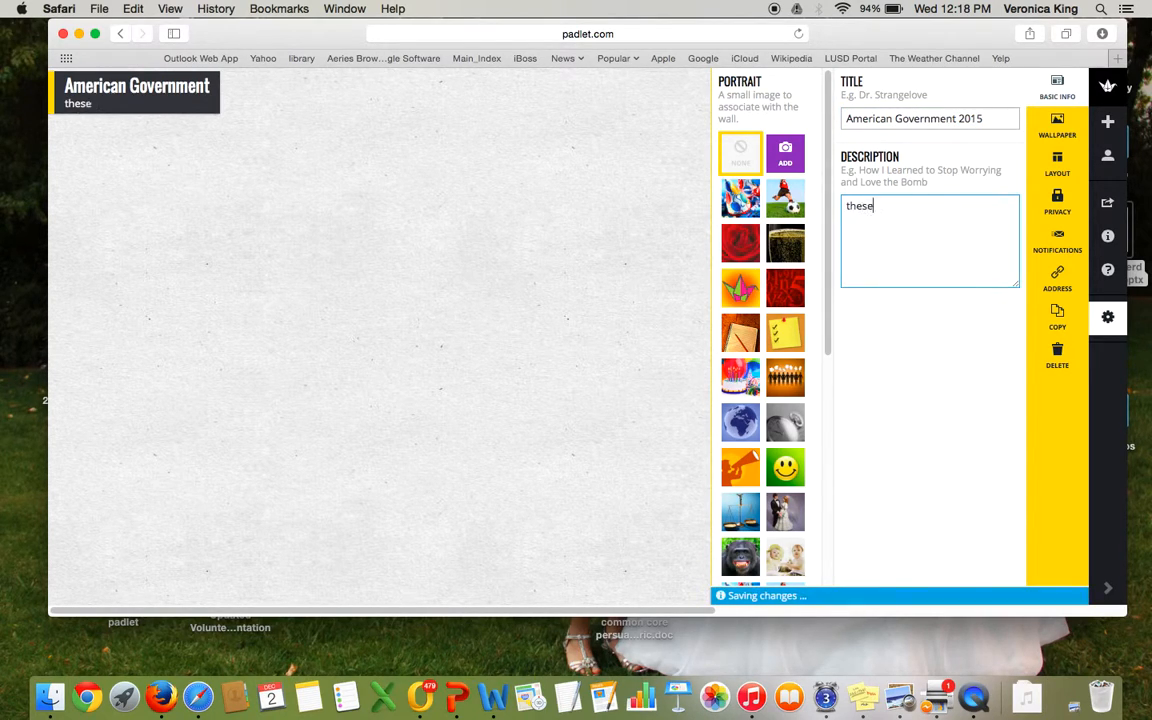
pyautogui.write(' are the units for ')
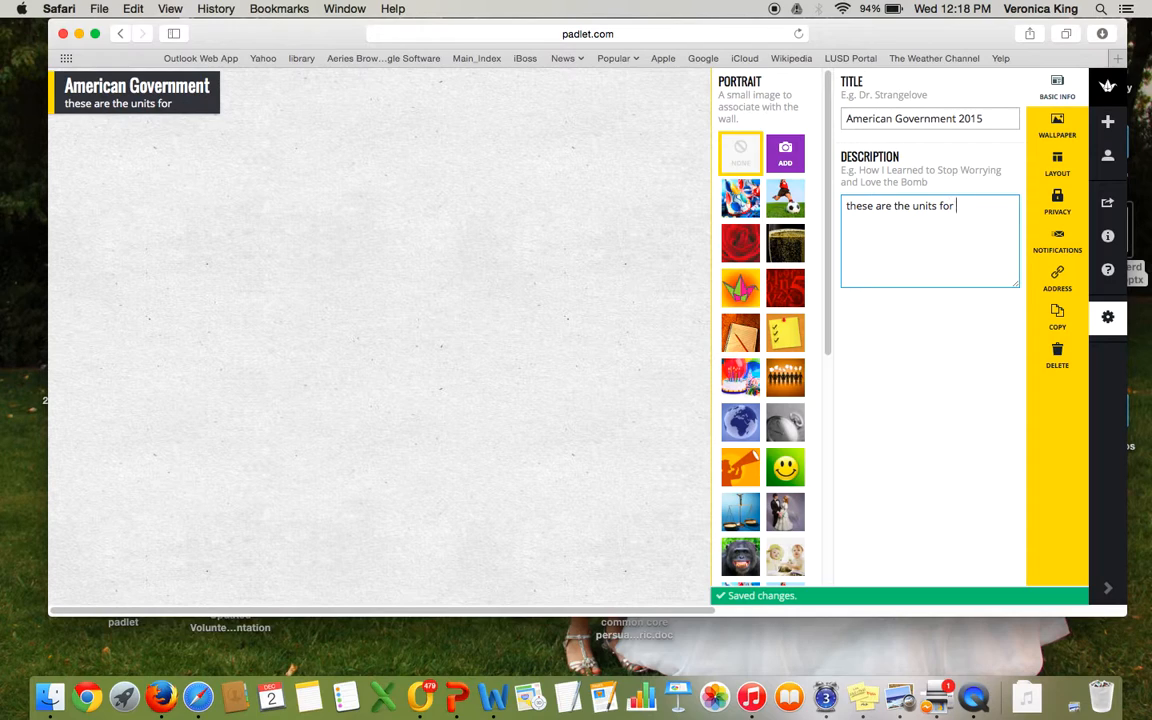
pyautogui.write('first semester')
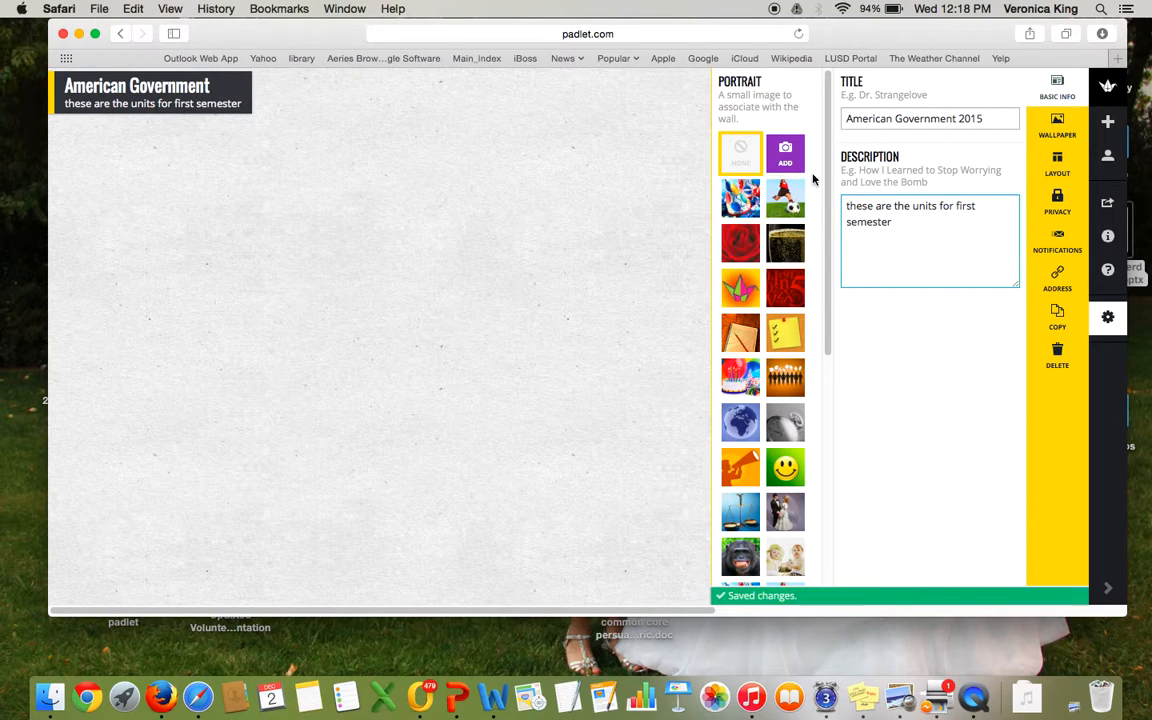
# Step: Choose the origami crane portrait and set the wallpaper to Bluprint
pyautogui.click(743, 288)
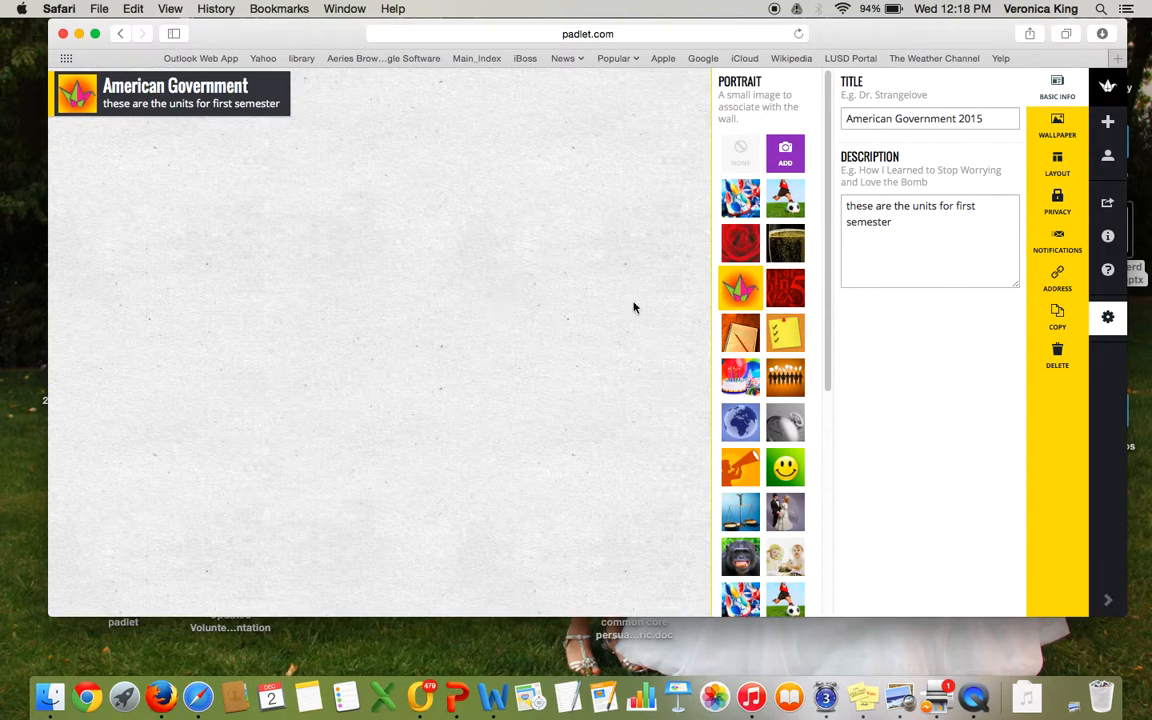
pyautogui.click(1058, 128)
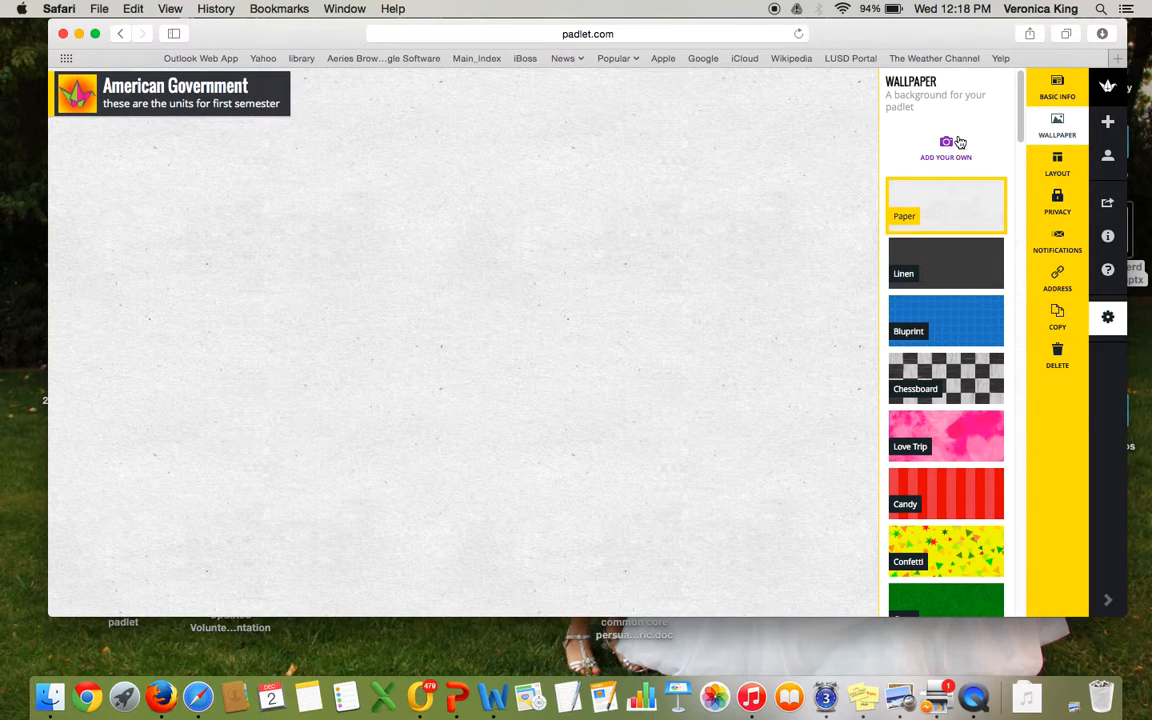
pyautogui.moveTo(1020, 132)
pyautogui.mouseDown()
pyautogui.moveTo(991, 437)
pyautogui.moveTo(1020, 140)
pyautogui.mouseUp()
pyautogui.click(966, 243)
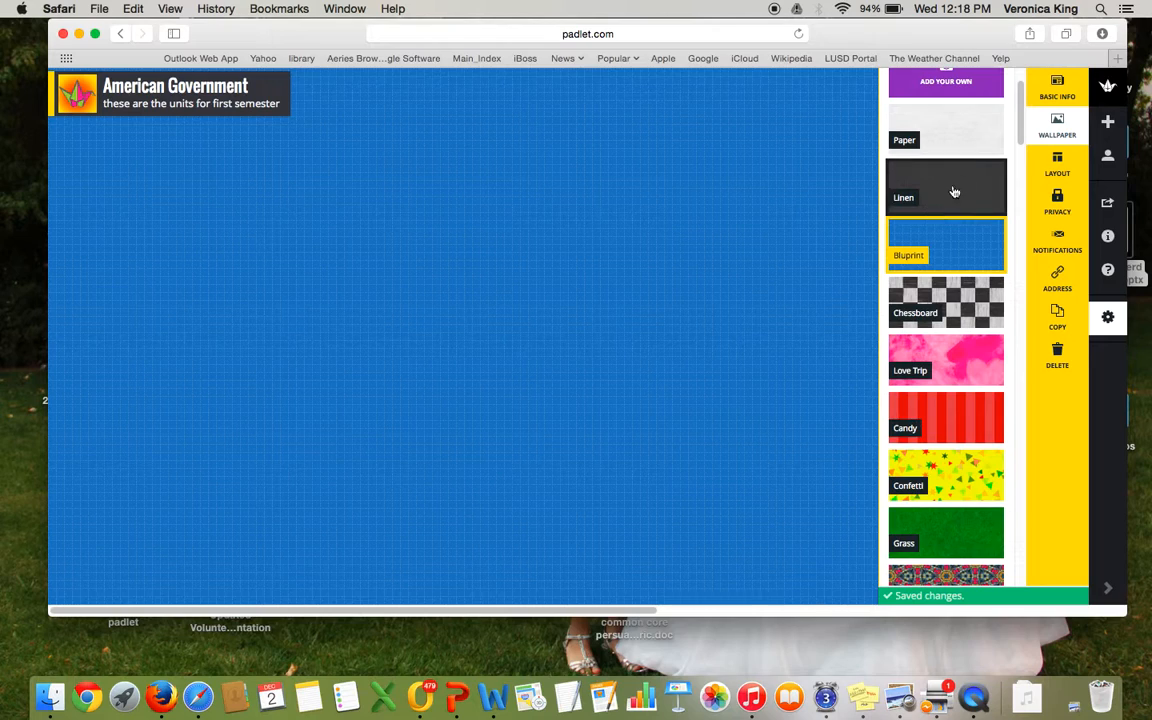
# Step: Switch the padlet layout to Grid and back to Freeform
pyautogui.click(1057, 163)
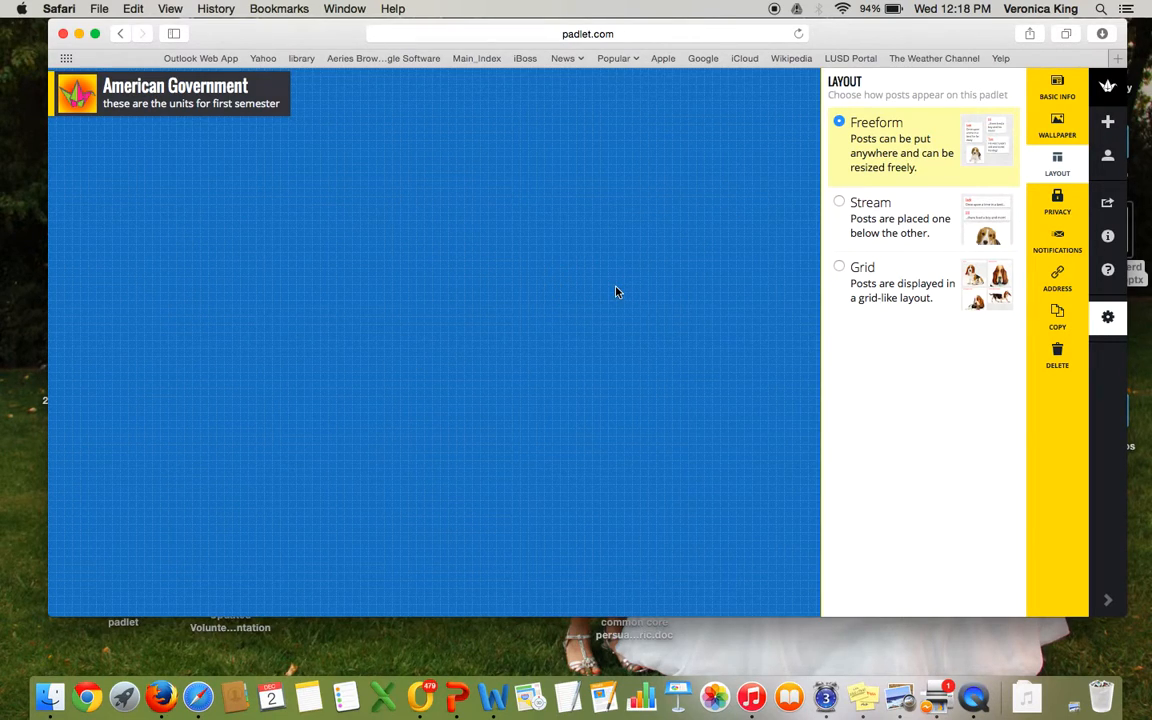
pyautogui.click(840, 268)
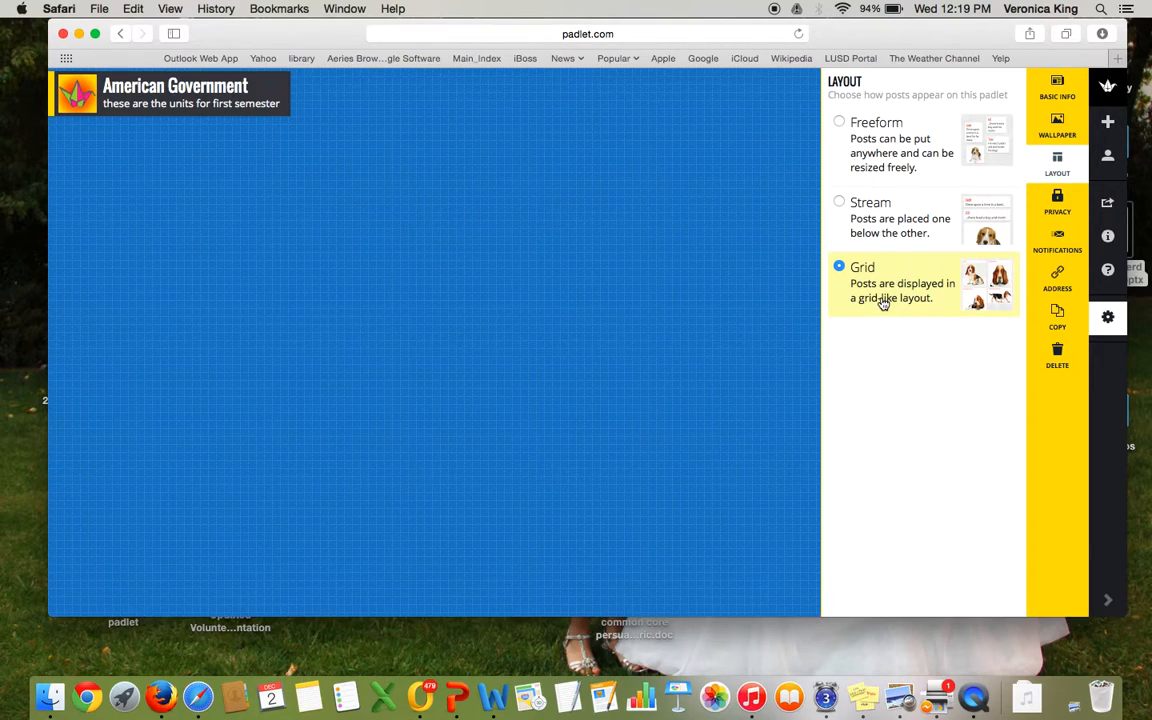
pyautogui.click(840, 122)
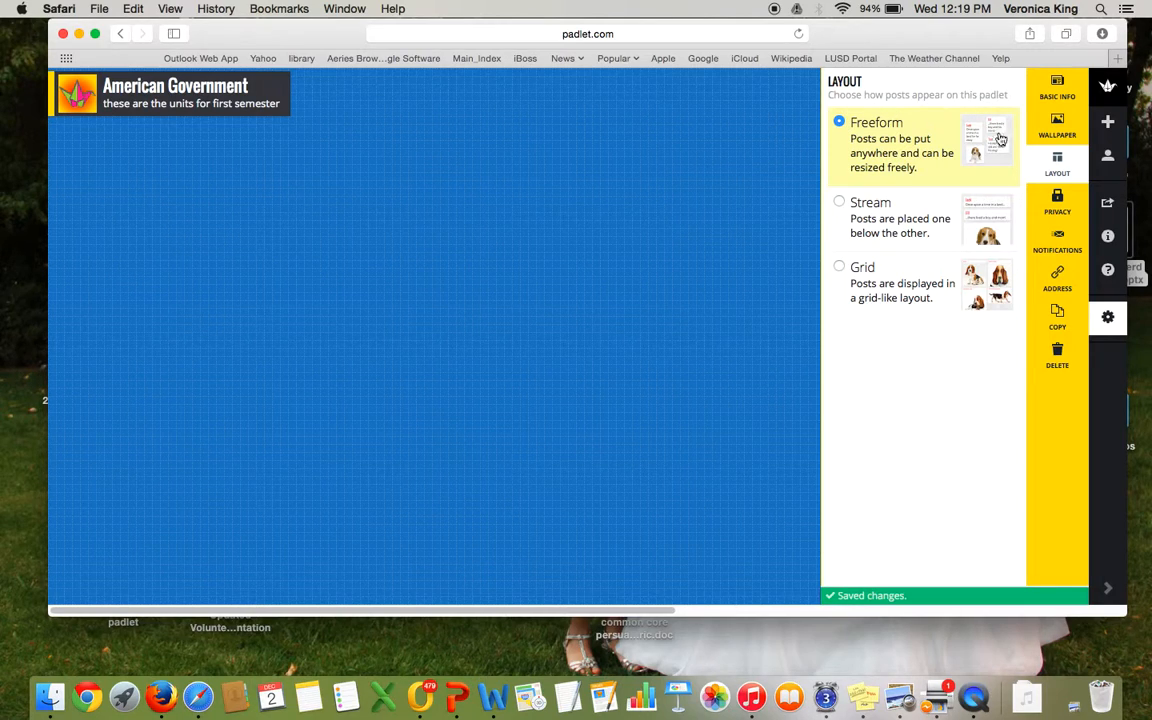
pyautogui.click(1052, 281)
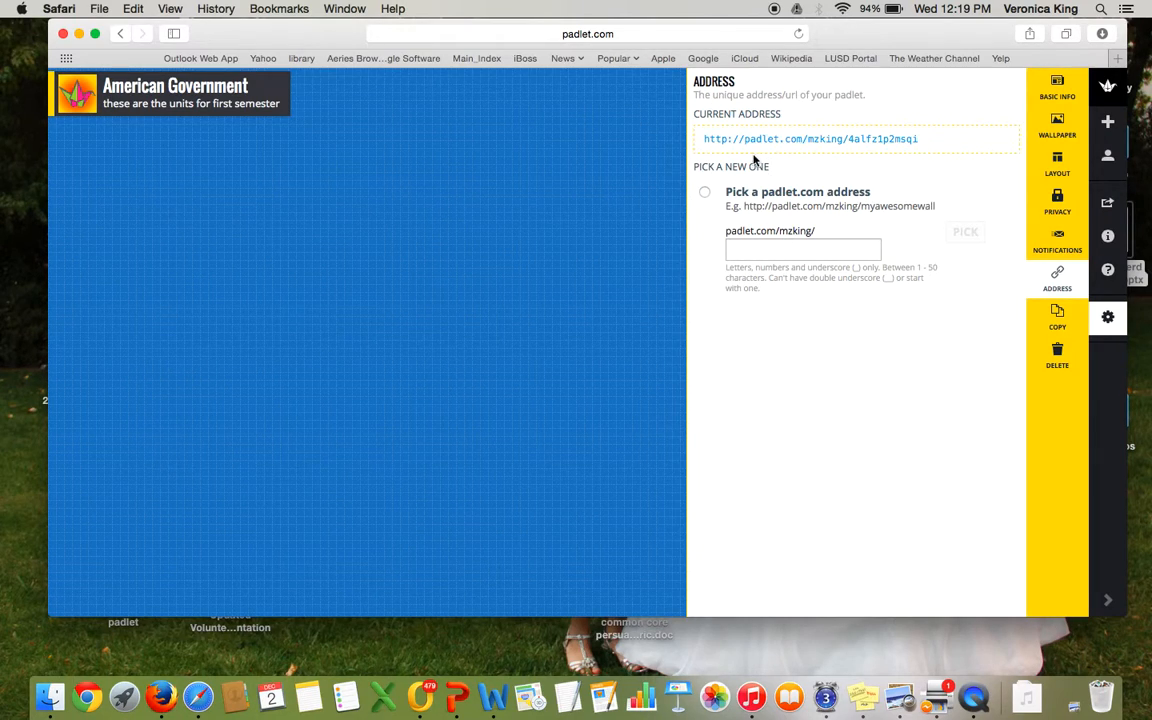
pyautogui.click(706, 193)
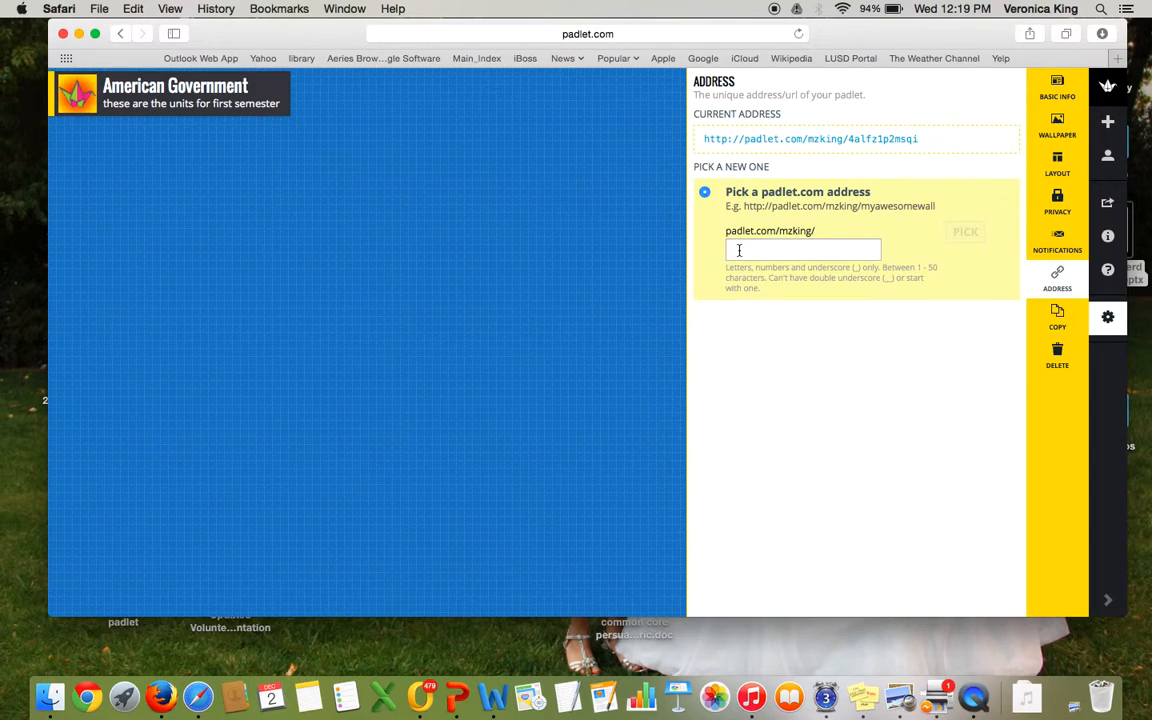
pyautogui.click(739, 250)
pyautogui.write('americangovernment')
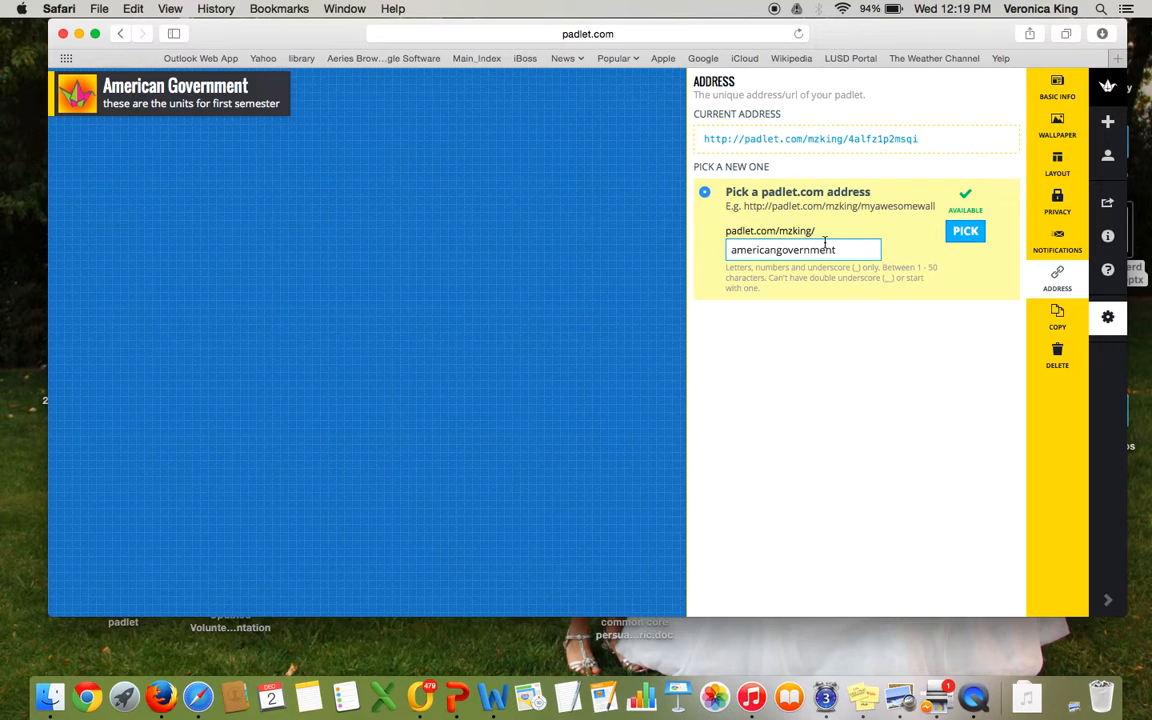
pyautogui.click(963, 234)
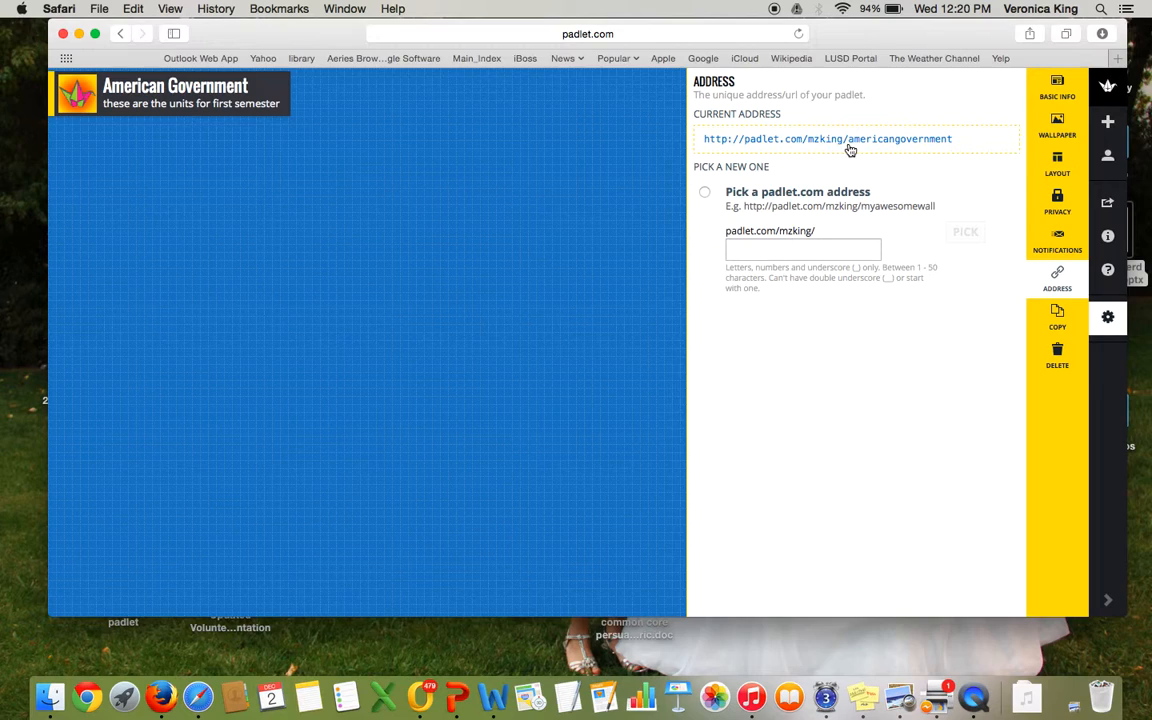
# Step: Close the settings panel and add a post titled hi students on the wall
pyautogui.click(603, 209)
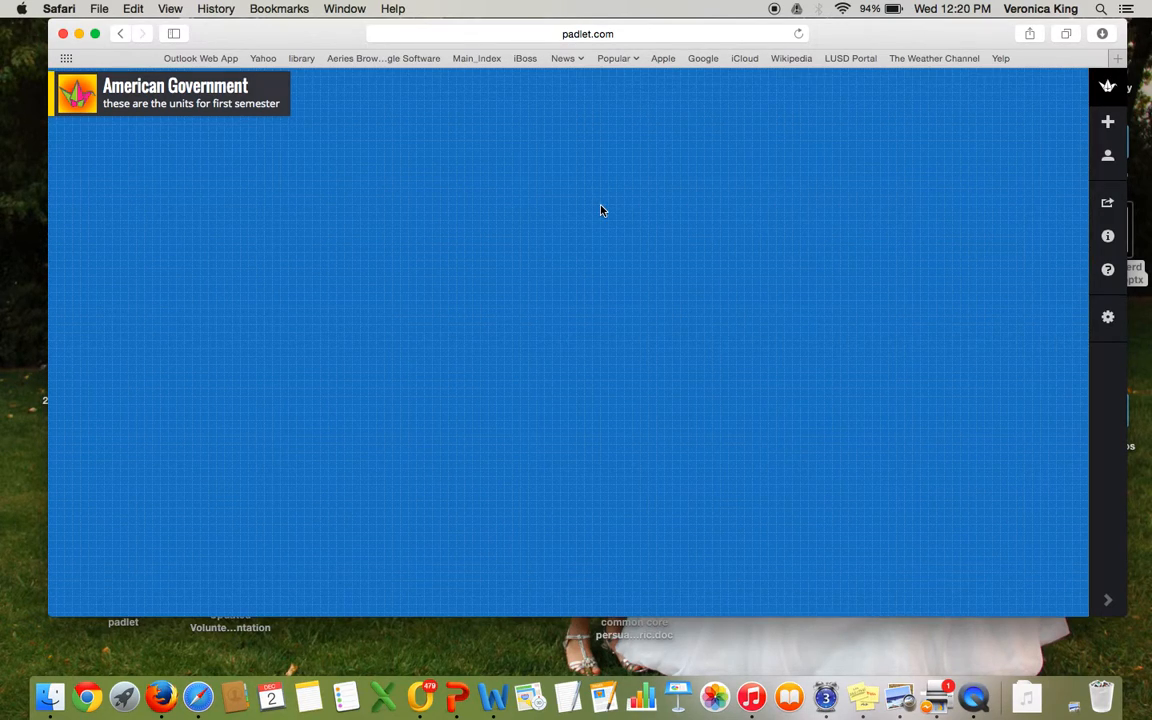
pyautogui.doubleClick(601, 210)
pyautogui.write('hi students')
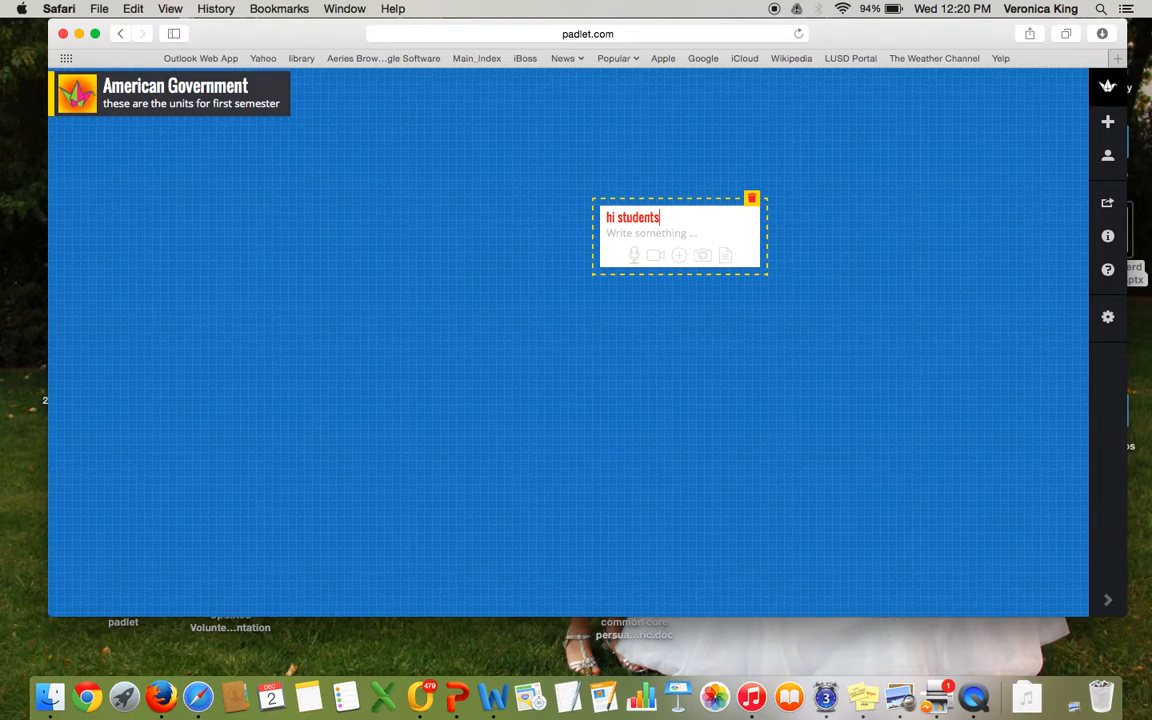
pyautogui.click(408, 215)
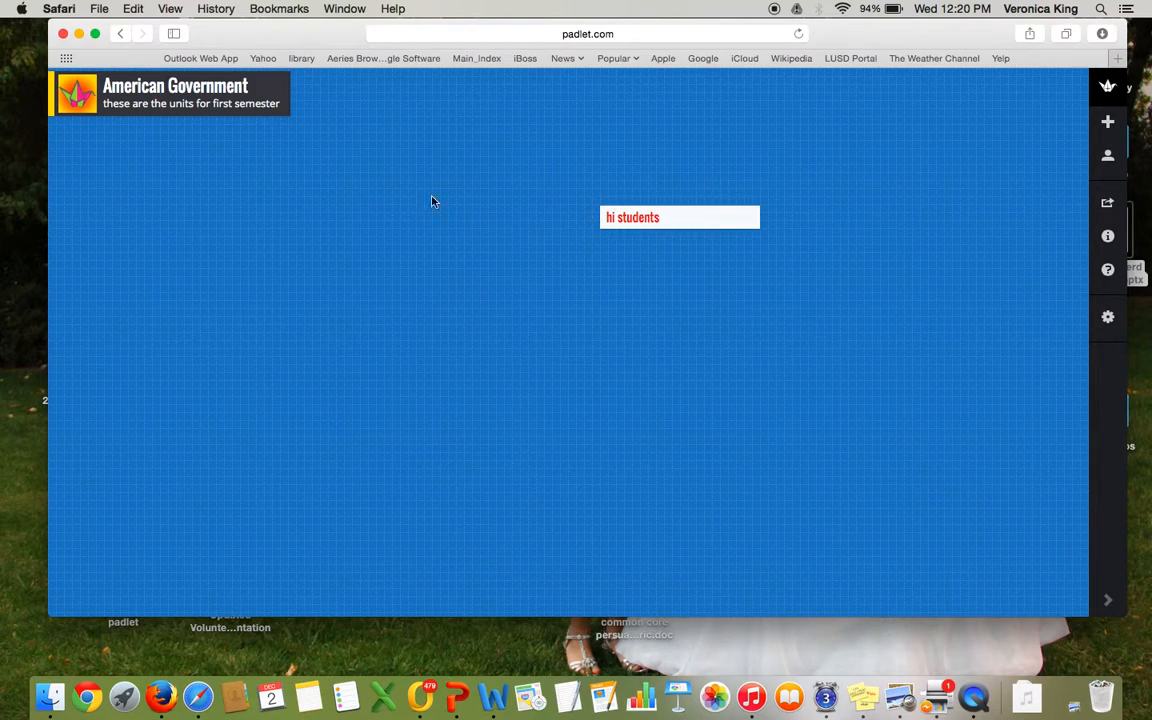
pyautogui.click(658, 36)
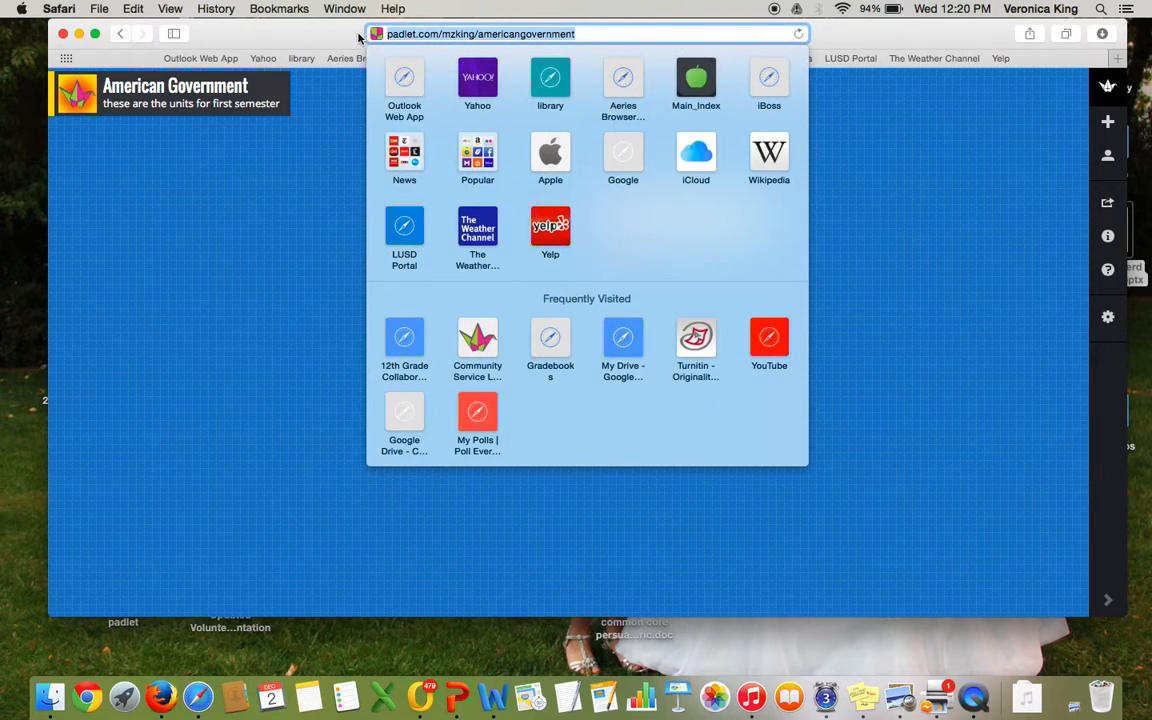
pyautogui.click(100, 8)
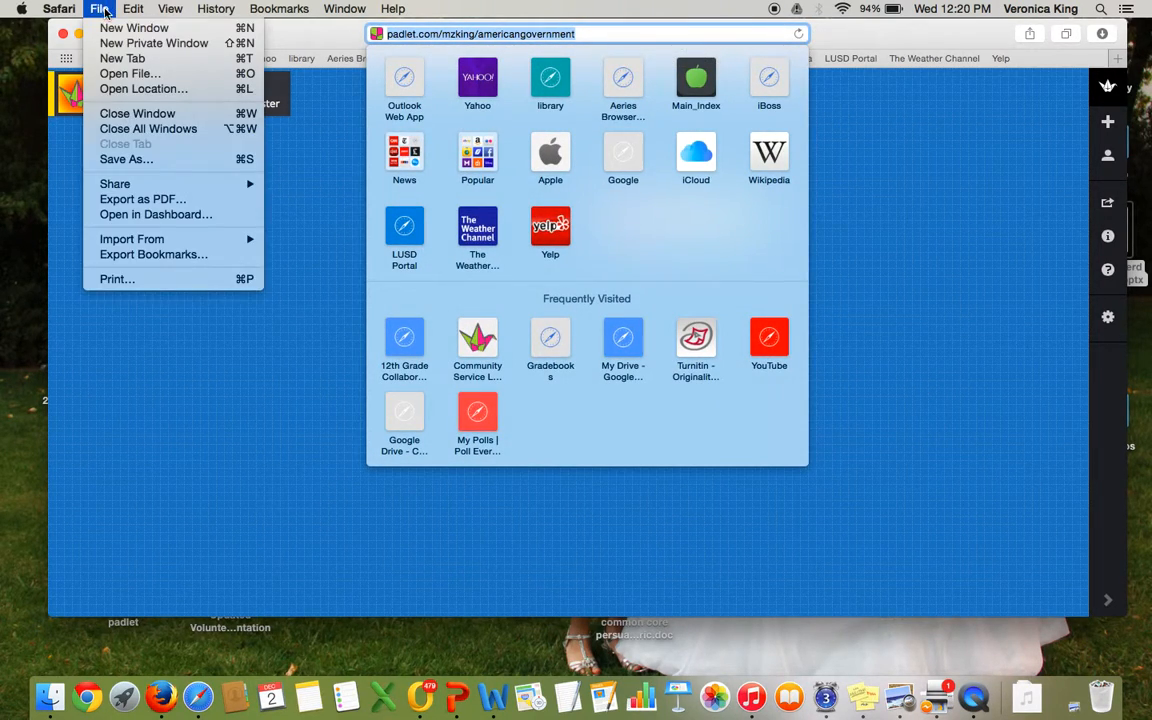
pyautogui.click(110, 29)
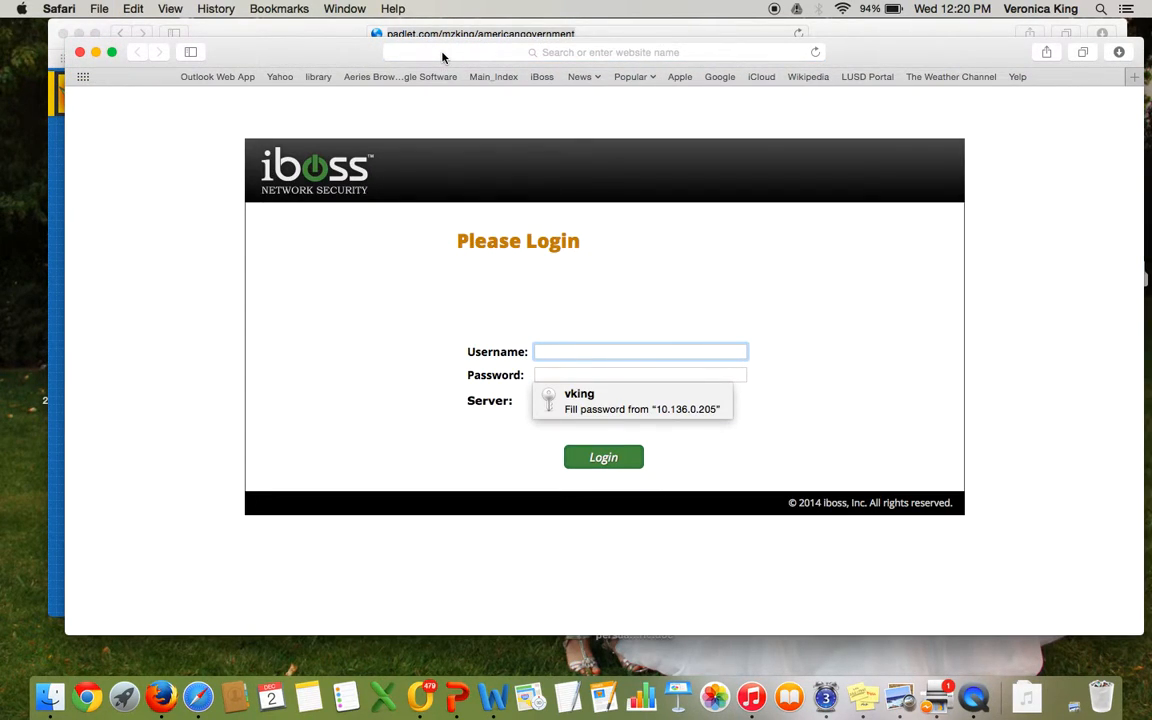
pyautogui.click(443, 57)
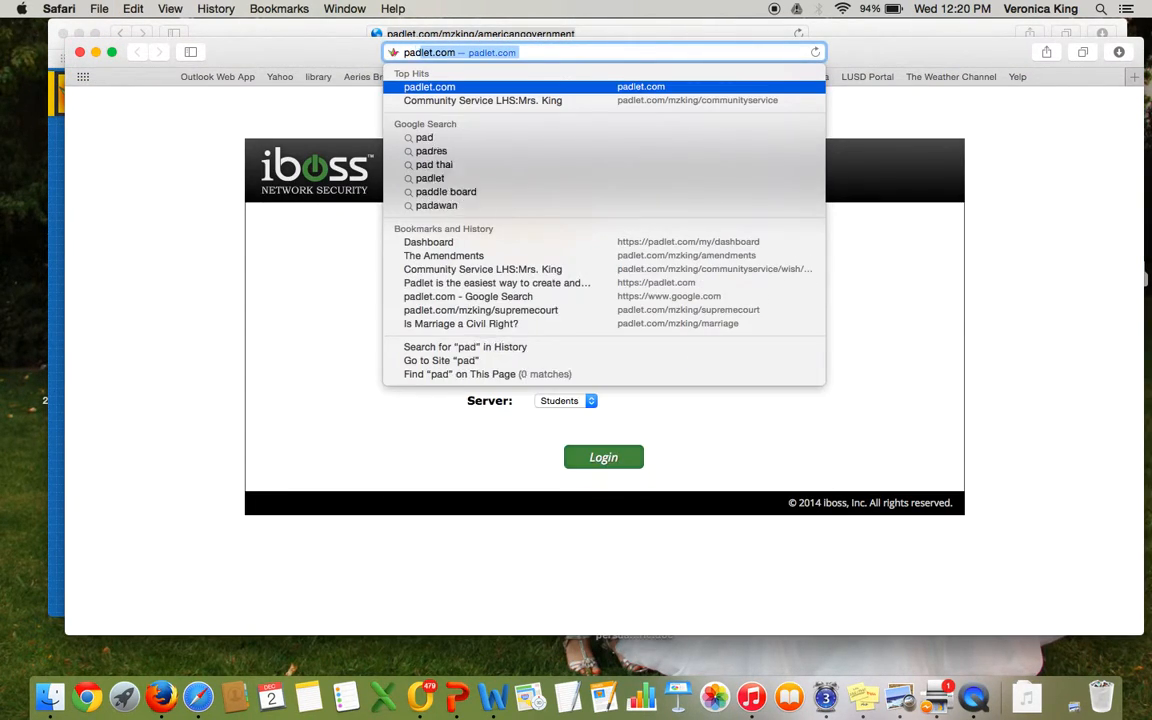
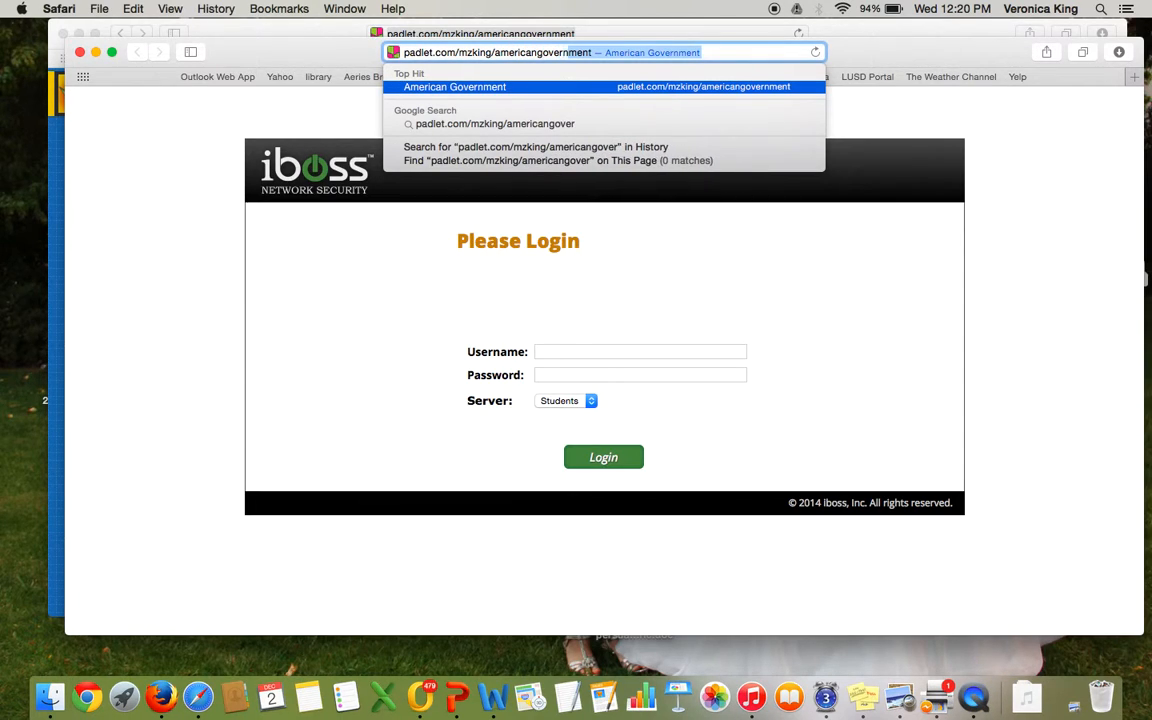
pyautogui.press('Return')
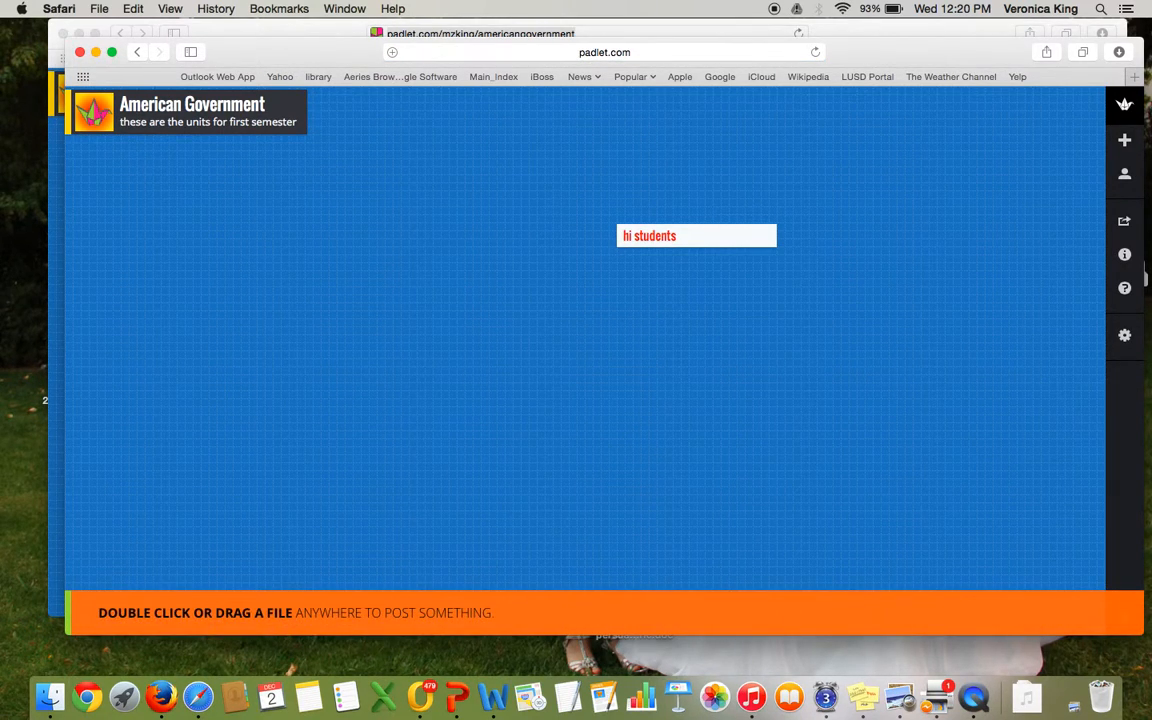
pyautogui.moveTo(306, 56); pyautogui.dragTo(295, 135)
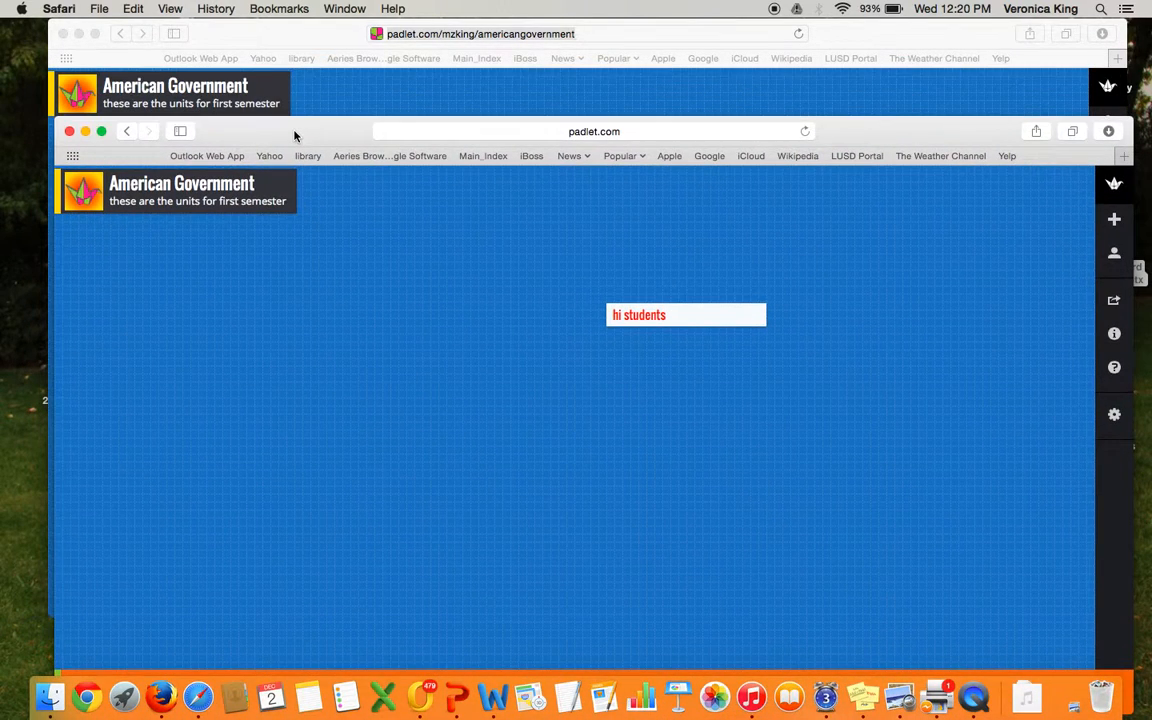
pyautogui.click(69, 131)
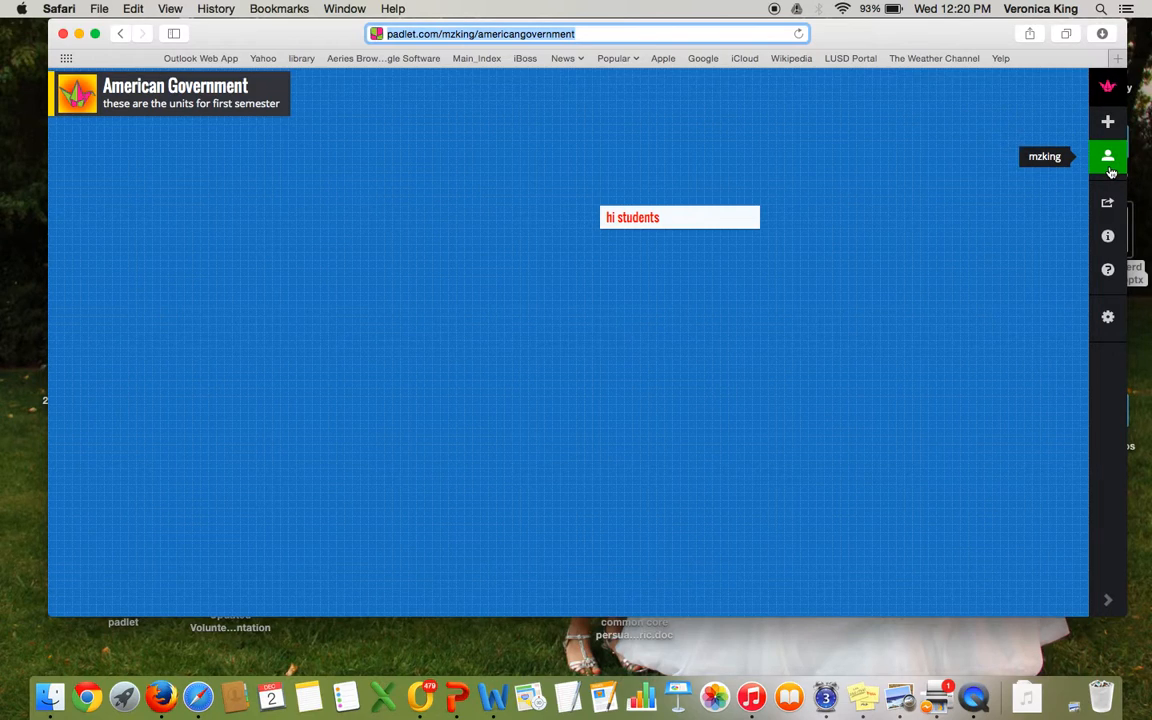
pyautogui.click(521, 226)
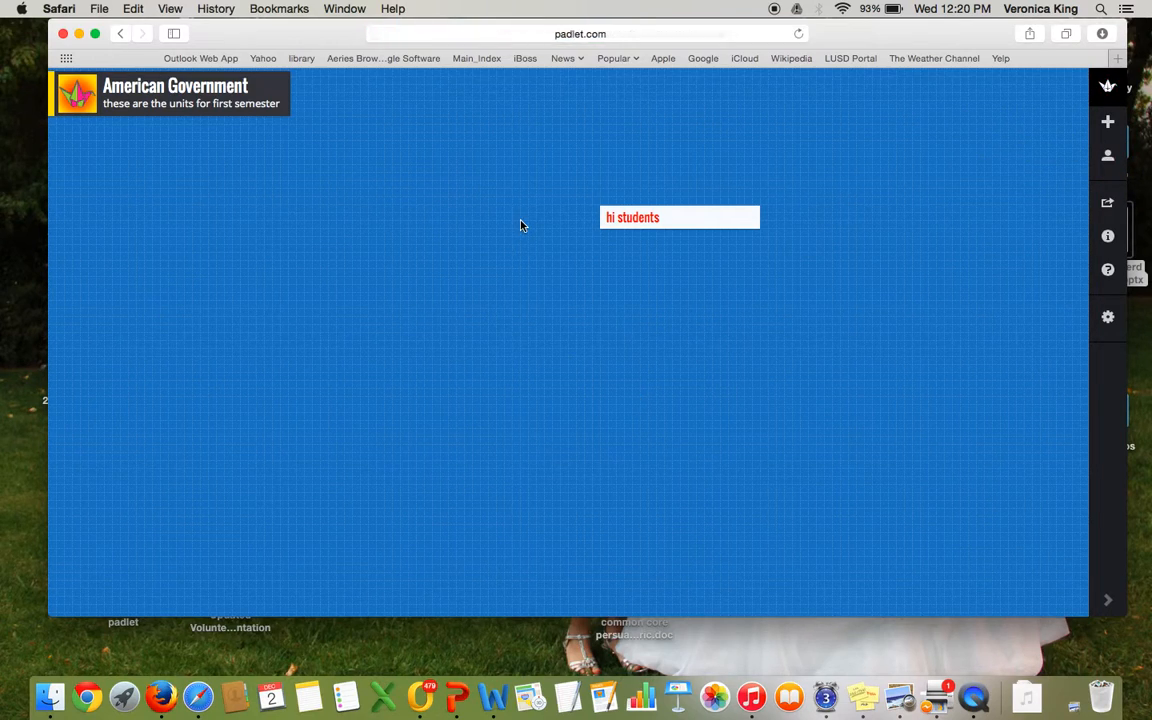
pyautogui.doubleClick(368, 236)
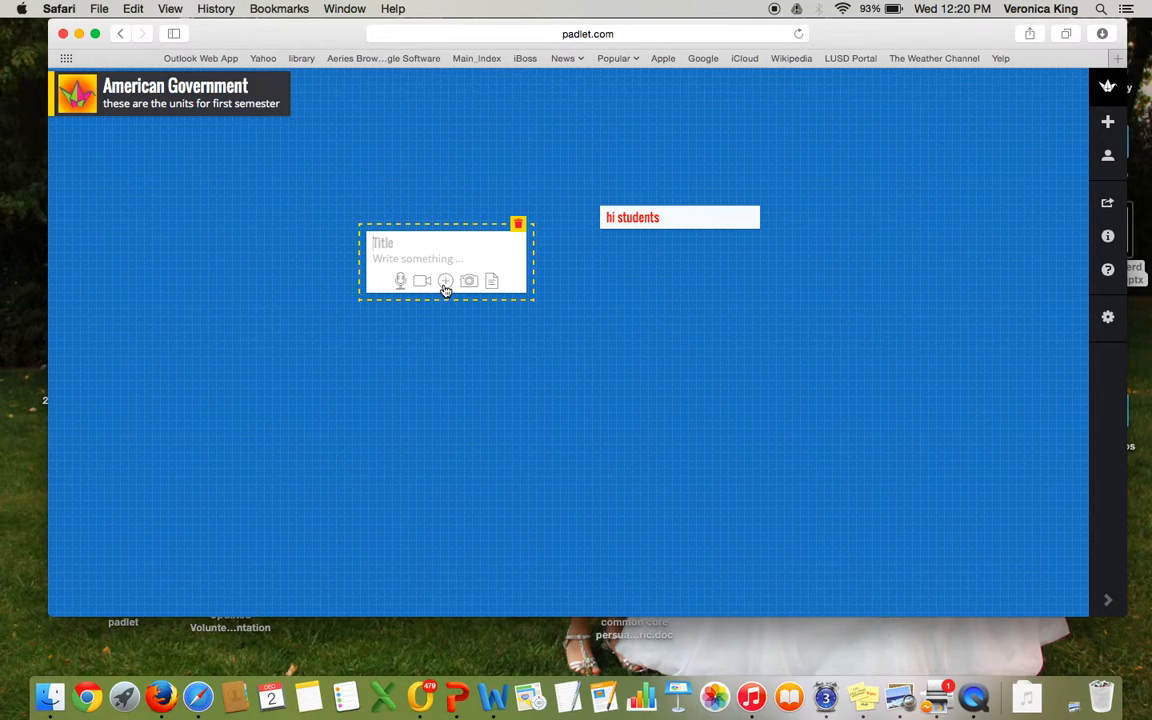
pyautogui.click(446, 282)
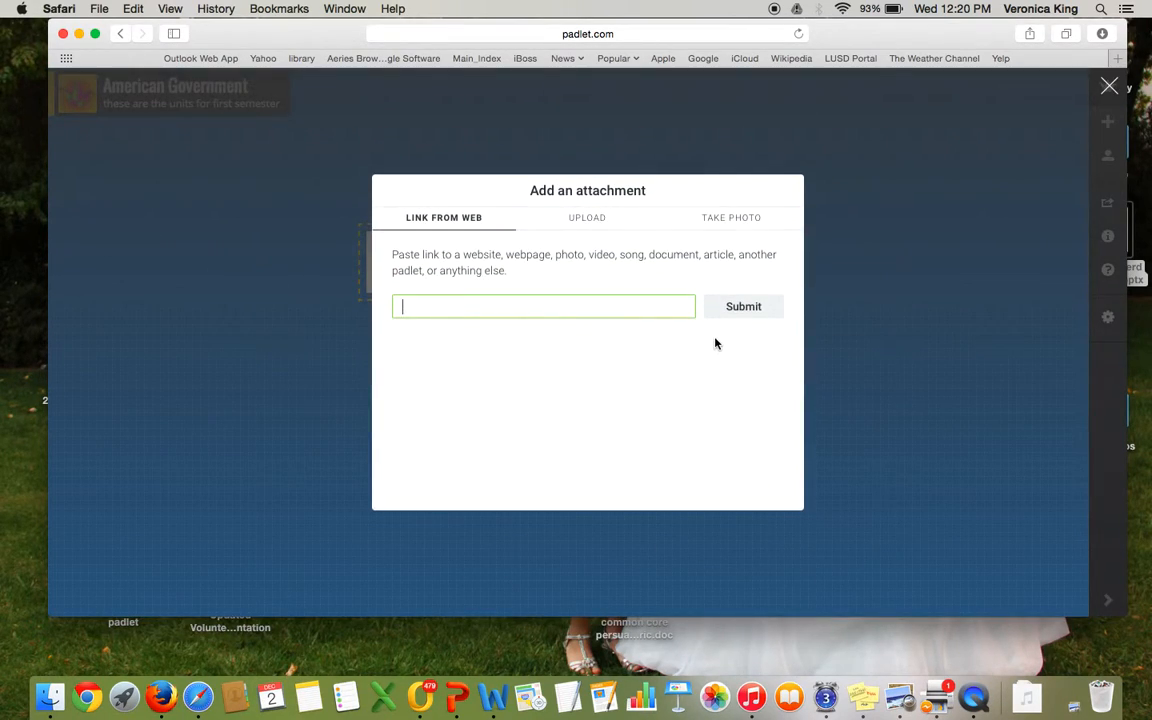
pyautogui.click(235, 344)
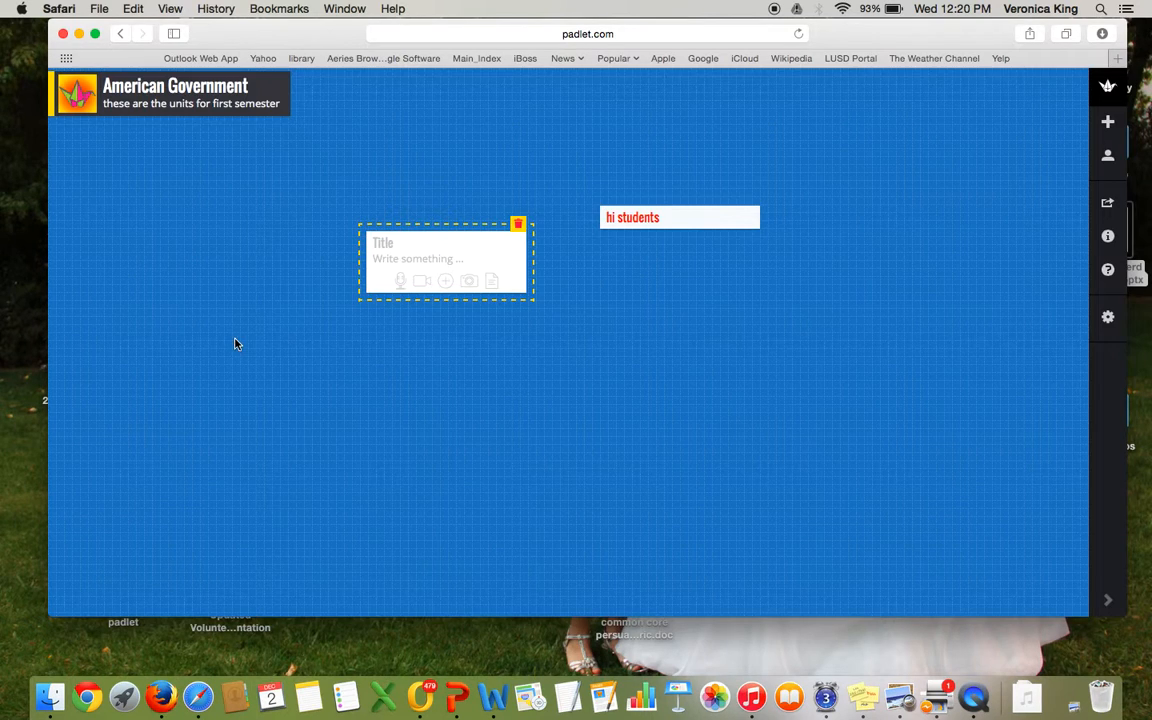
# Step: Open a new browser window and go to youtube
pyautogui.click(98, 10)
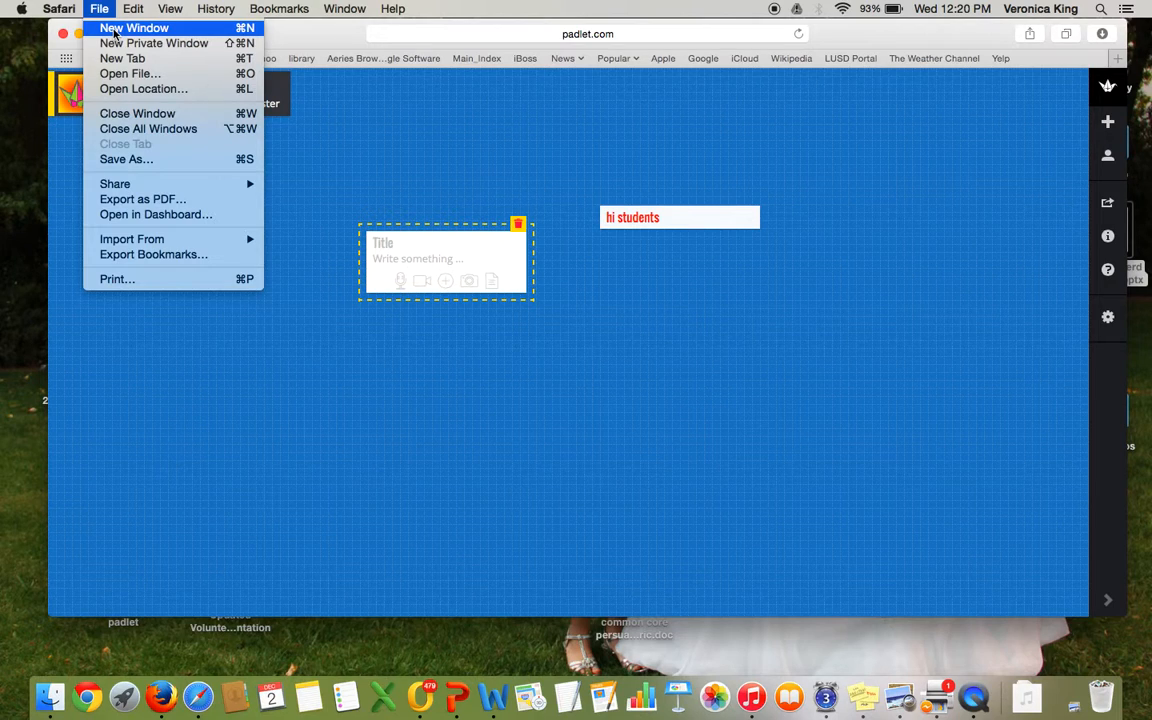
pyautogui.click(114, 30)
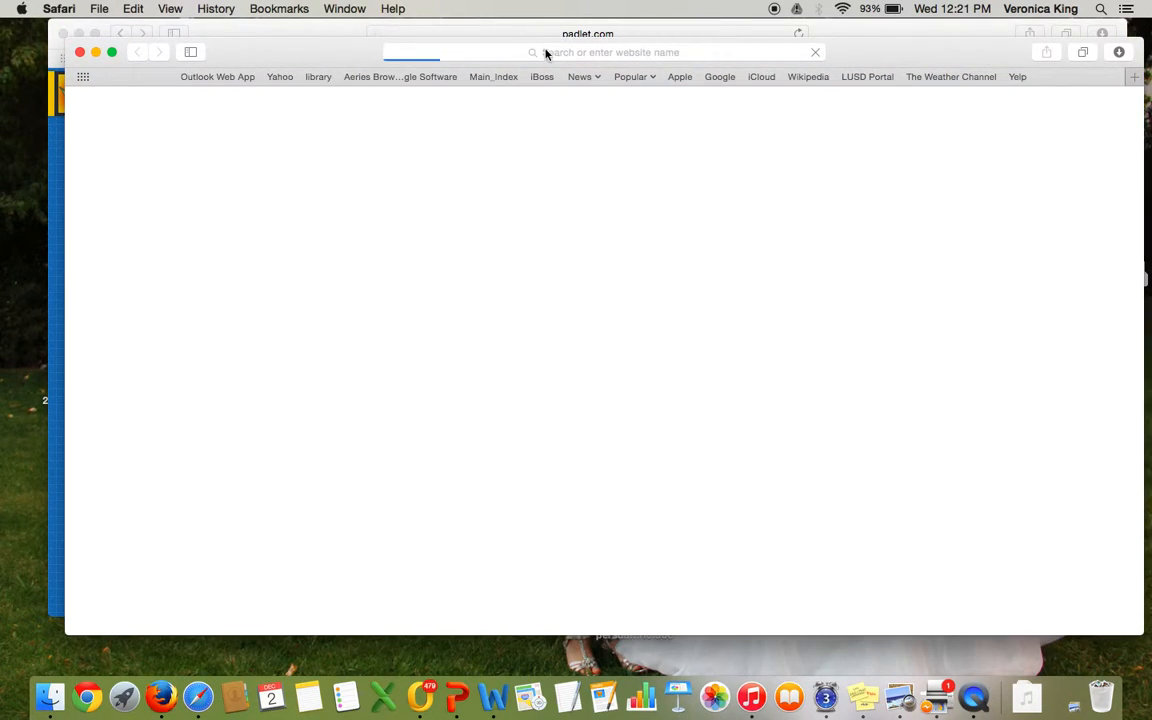
pyautogui.click(545, 53)
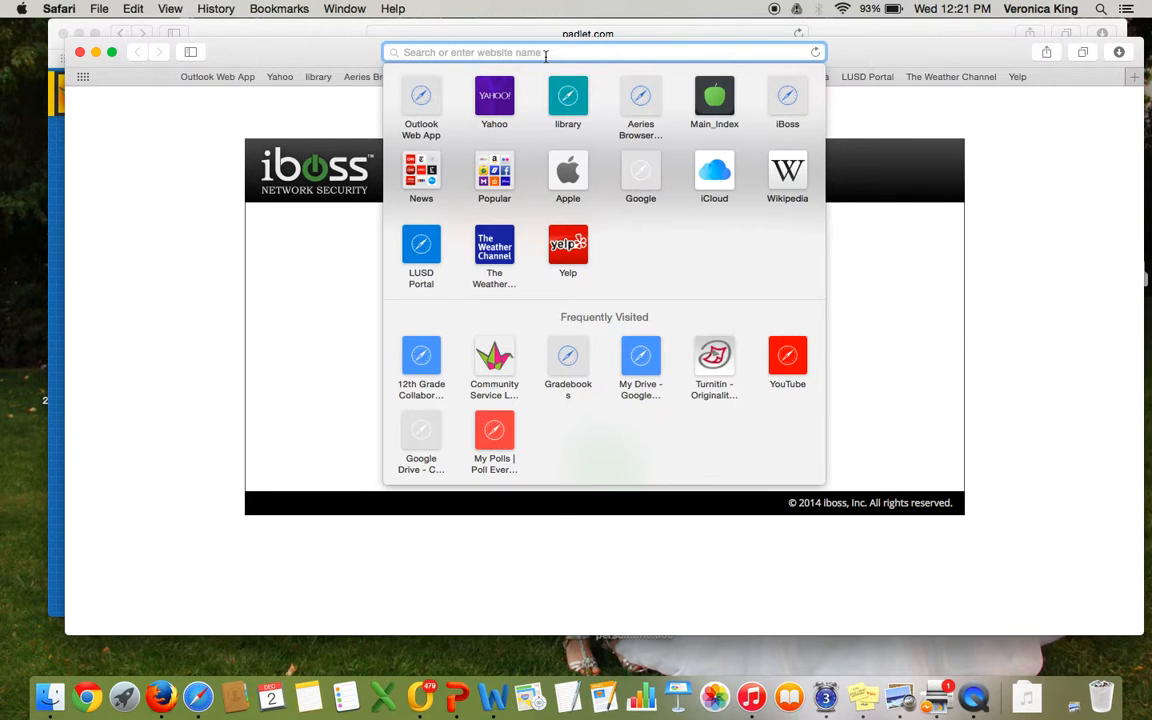
pyautogui.write('youtube')
pyautogui.press('Return')
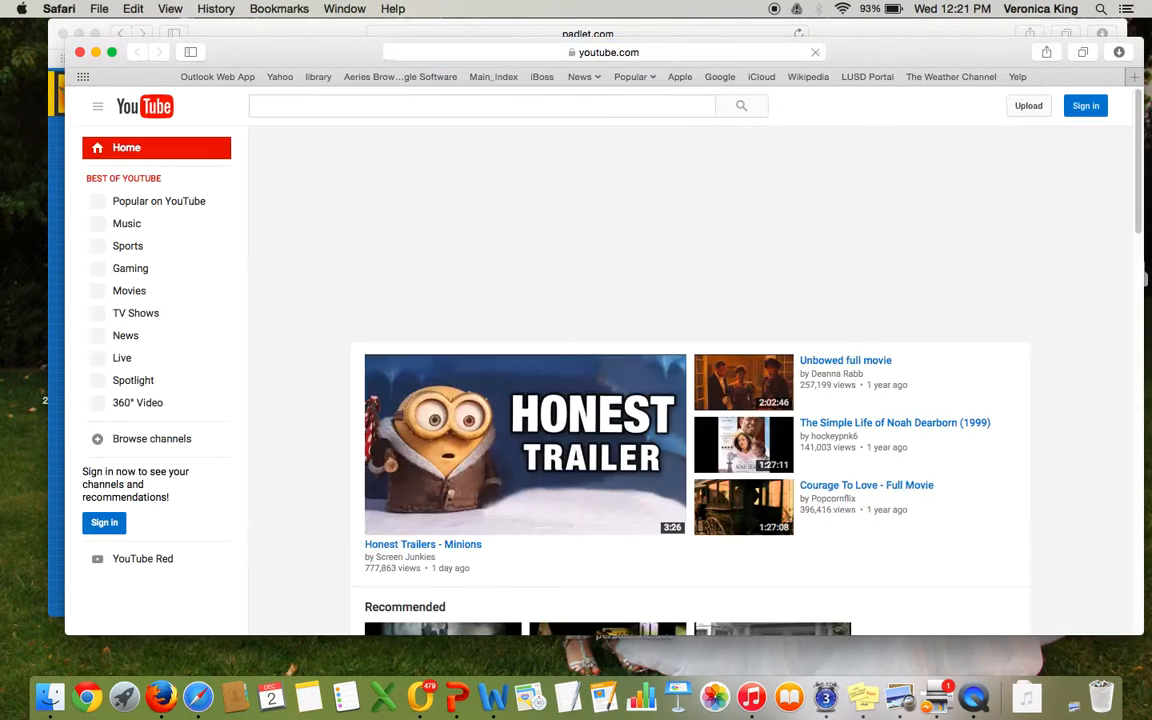
# Step: Search YouTube for bias in media and open the Media Bias video
pyautogui.click(492, 104)
pyautogui.write('bias inthe')
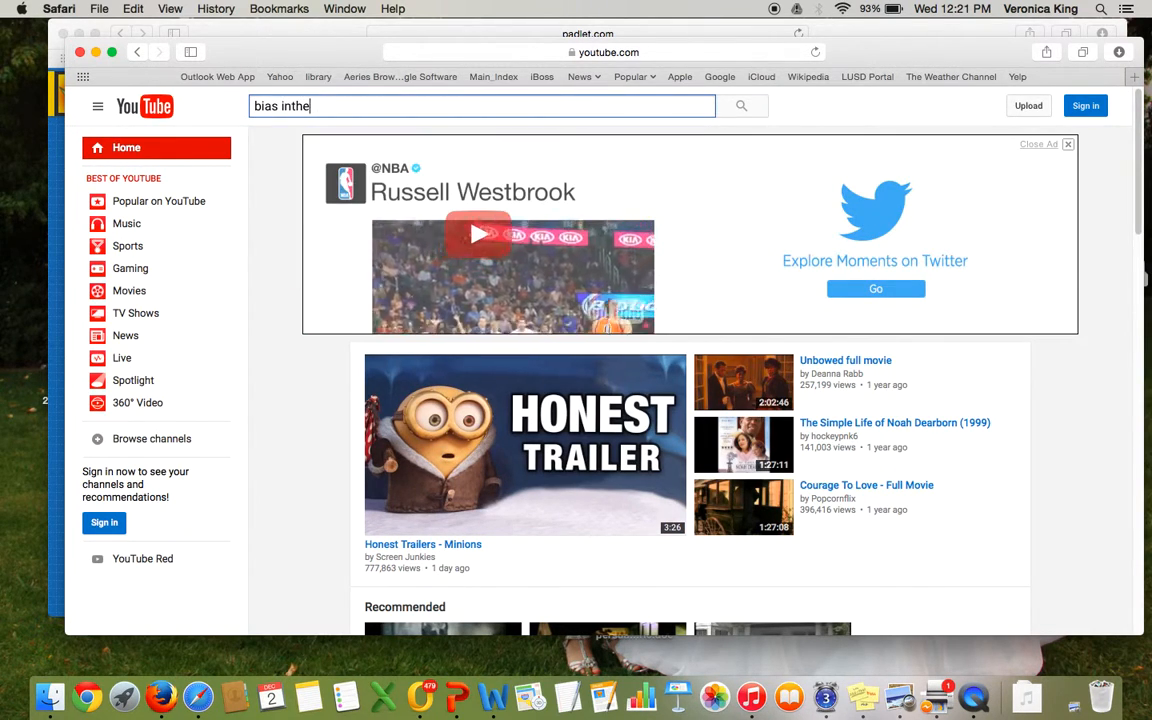
pyautogui.press('BackSpace')
pyautogui.press('BackSpace')
pyautogui.press('BackSpace')
pyautogui.write('media')
pyautogui.press('Return')
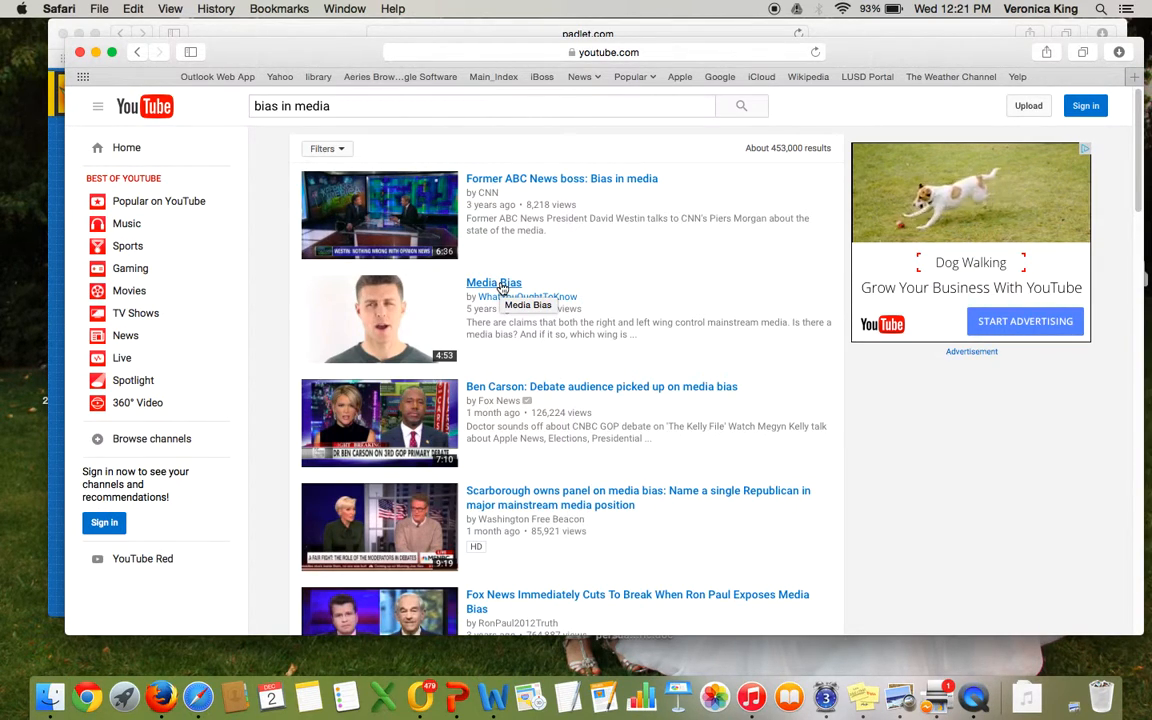
pyautogui.click(502, 284)
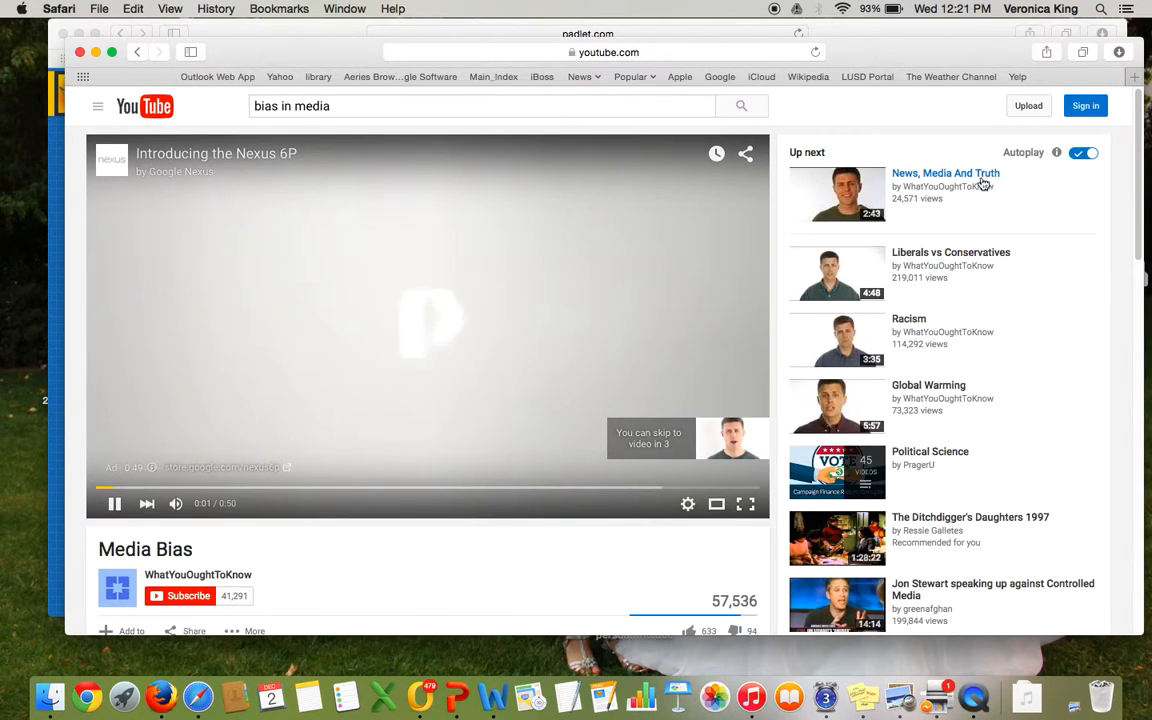
pyautogui.press('XF86AudioMute')
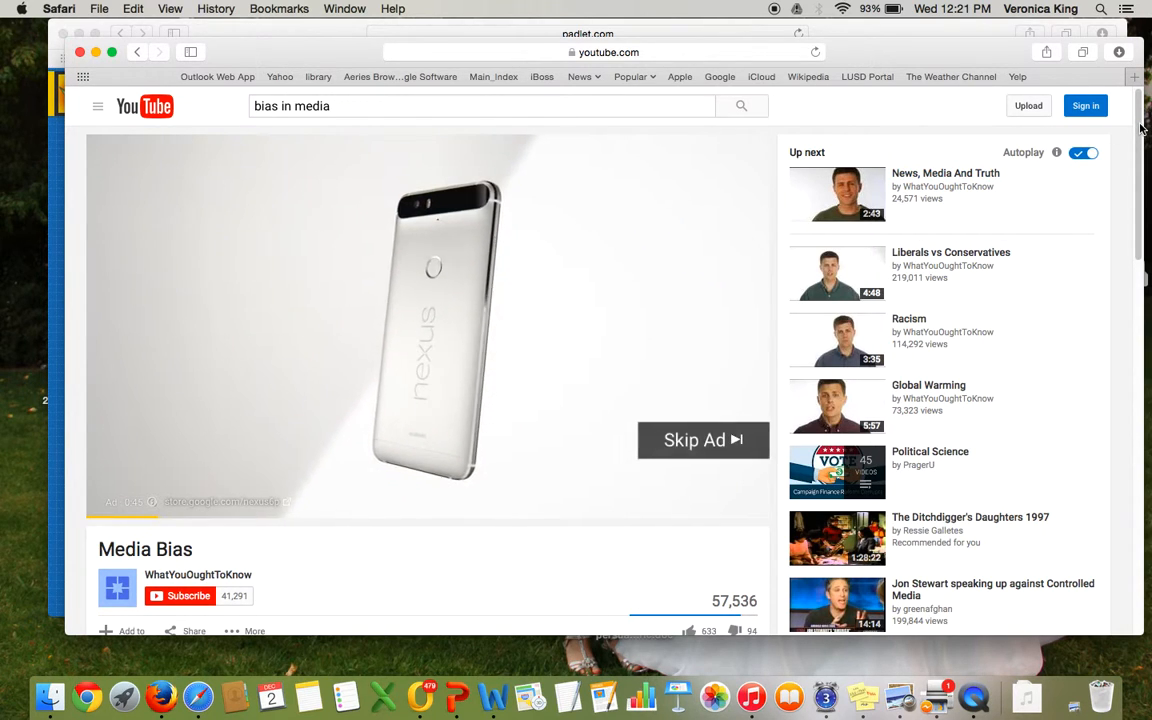
pyautogui.scroll(-5, 1141, 128)
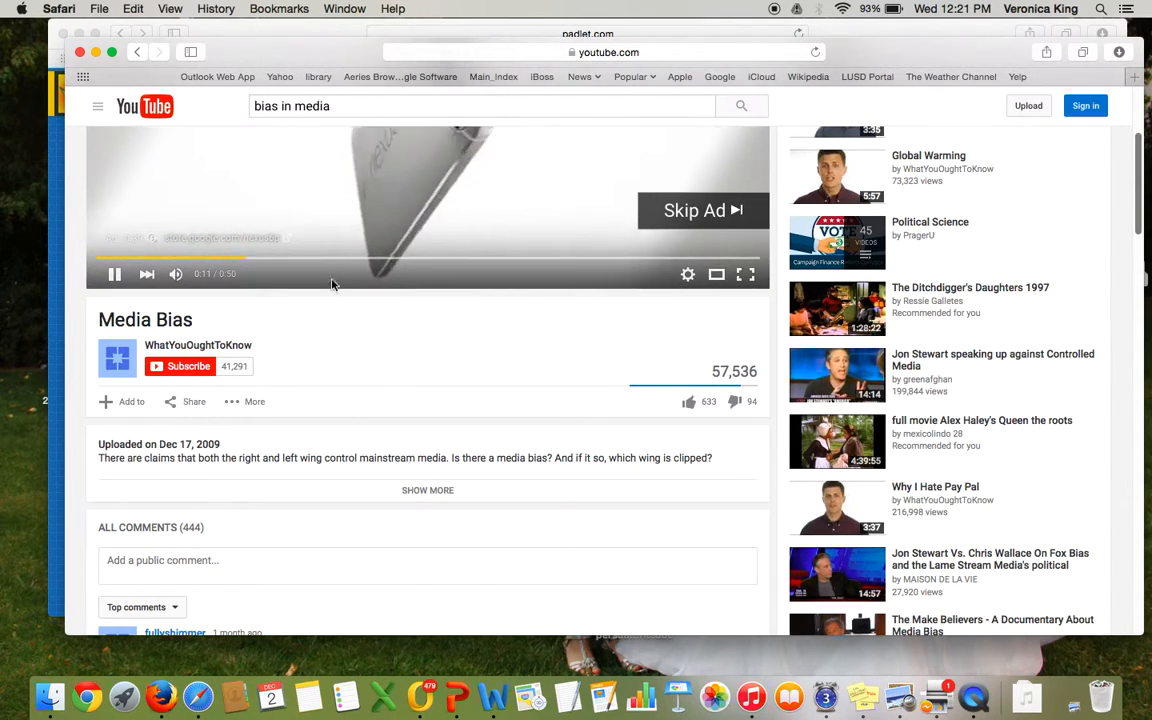
pyautogui.click(194, 402)
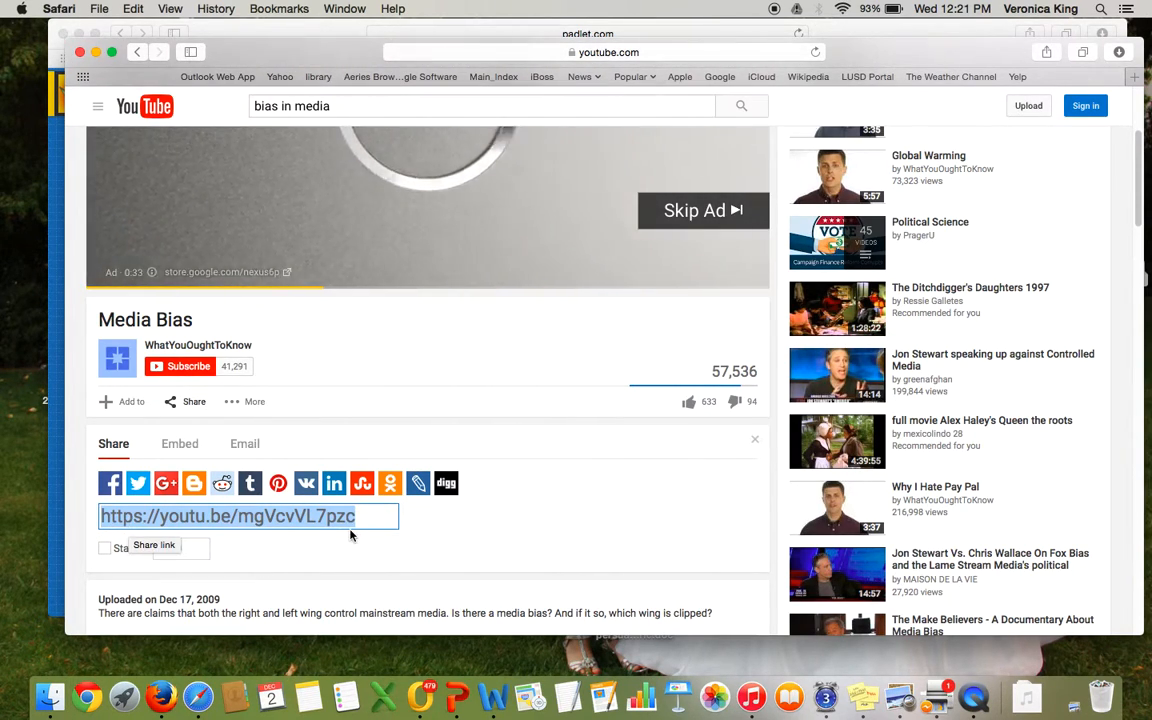
pyautogui.click(134, 9)
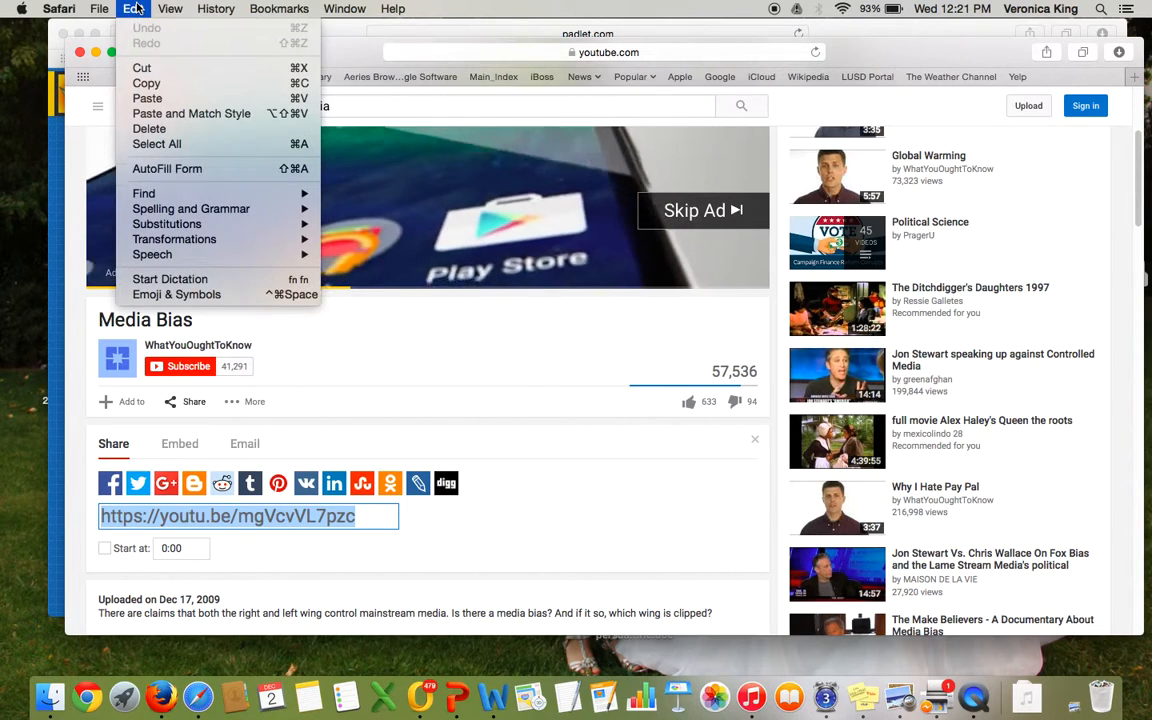
pyautogui.click(147, 84)
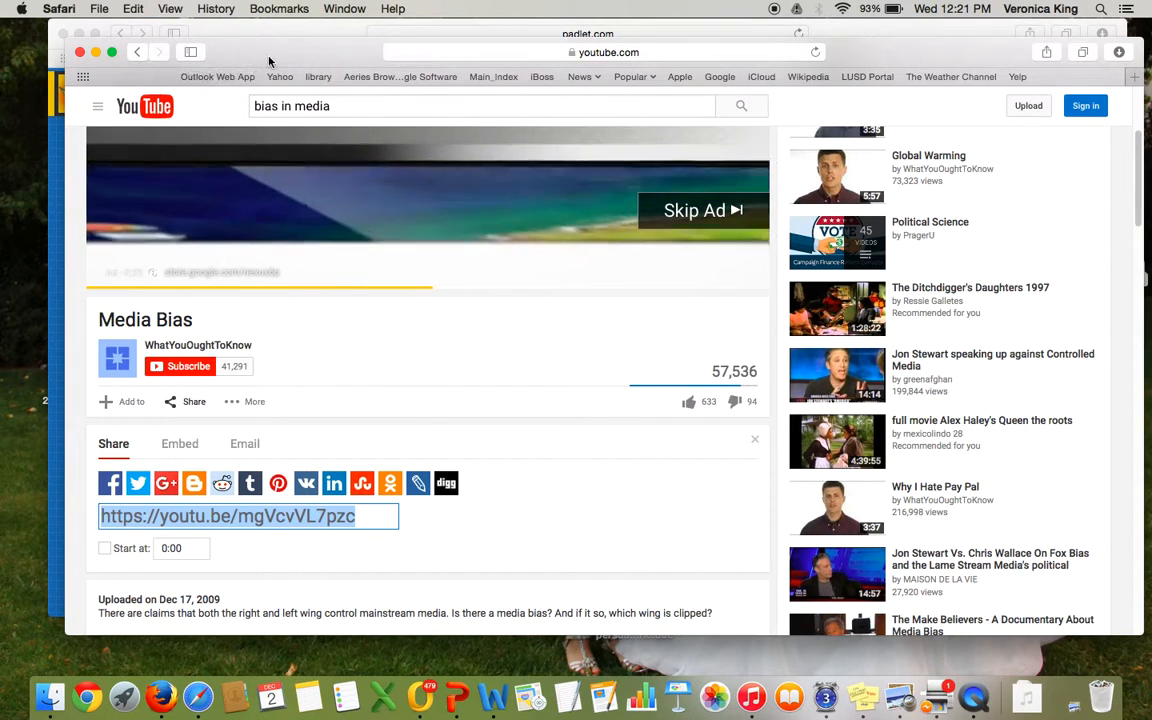
# Step: Return to the padlet, start a new post near the wall's upper left, and attach the copied YouTube link
pyautogui.moveTo(270, 57); pyautogui.dragTo(706, 113)
pyautogui.click(316, 338)
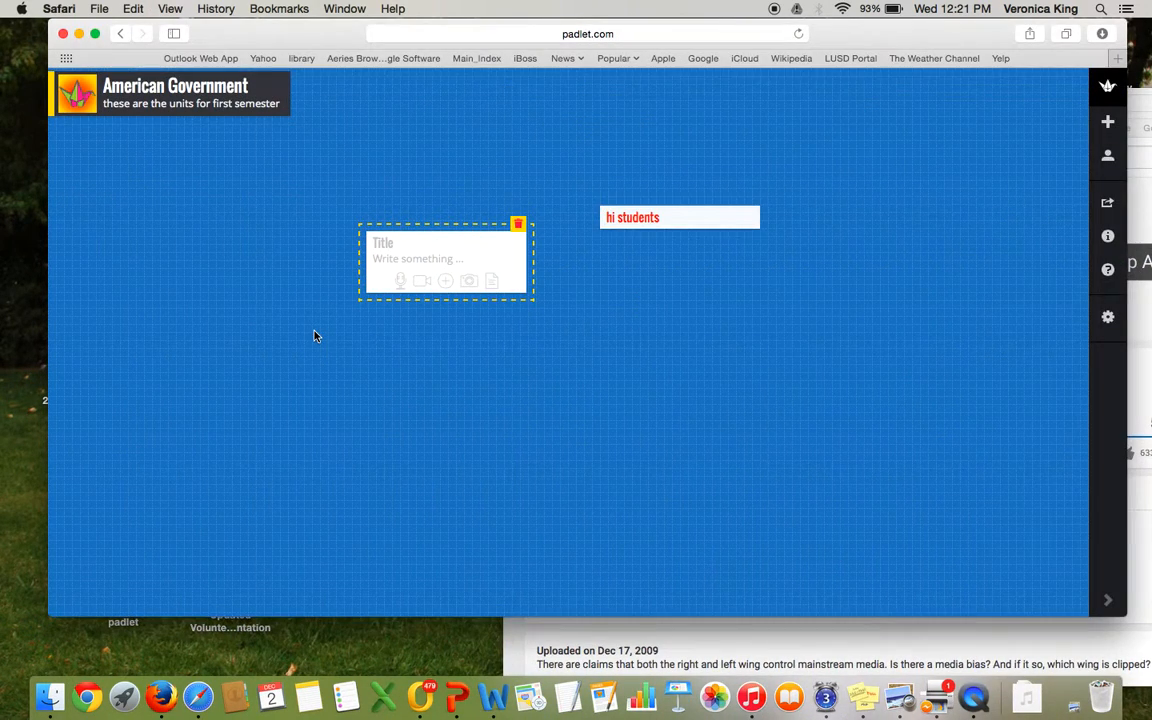
pyautogui.doubleClick(157, 209)
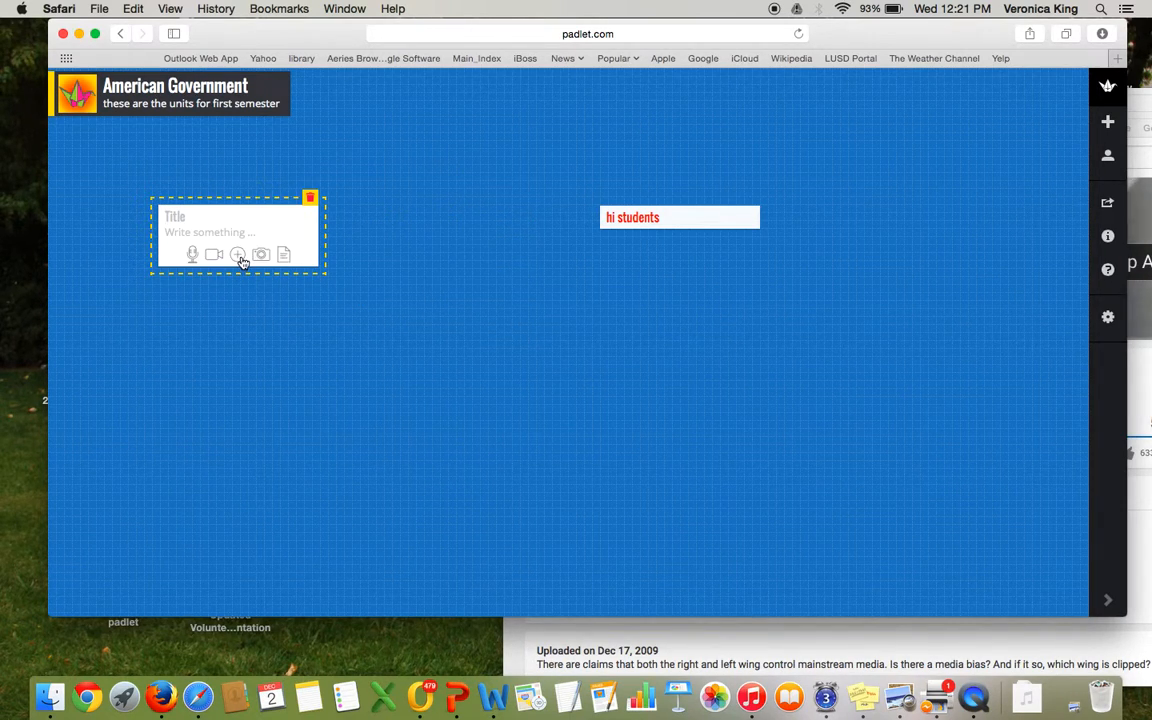
pyautogui.click(239, 256)
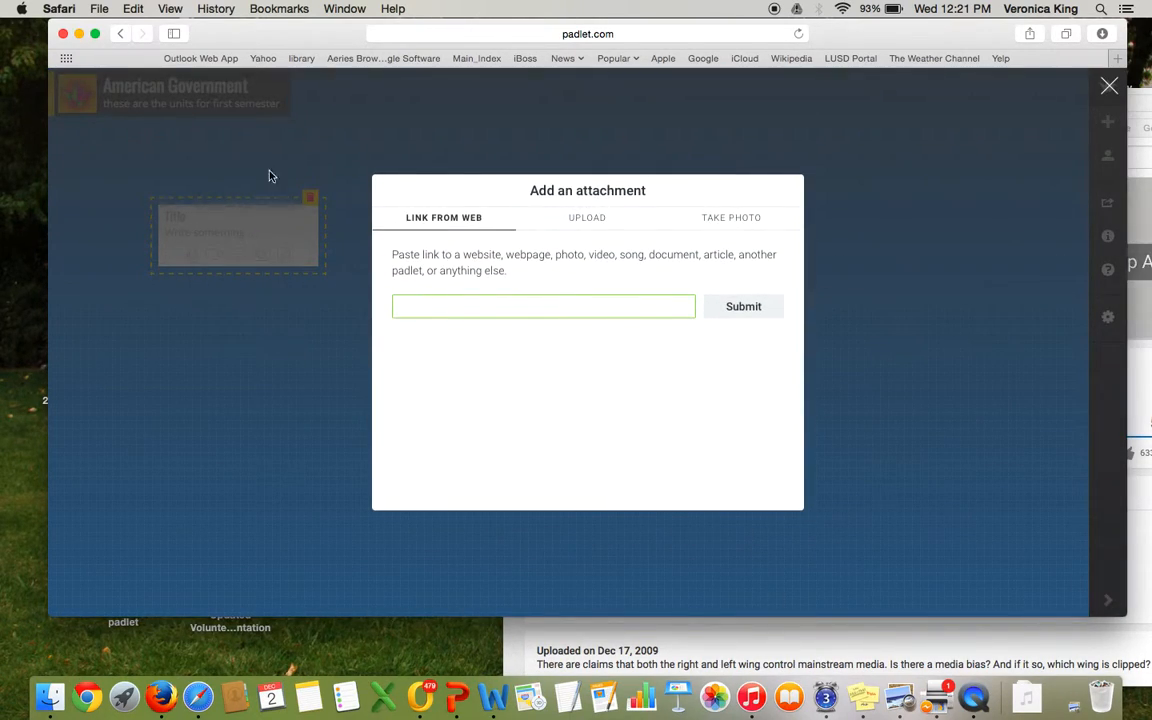
pyautogui.click(133, 8)
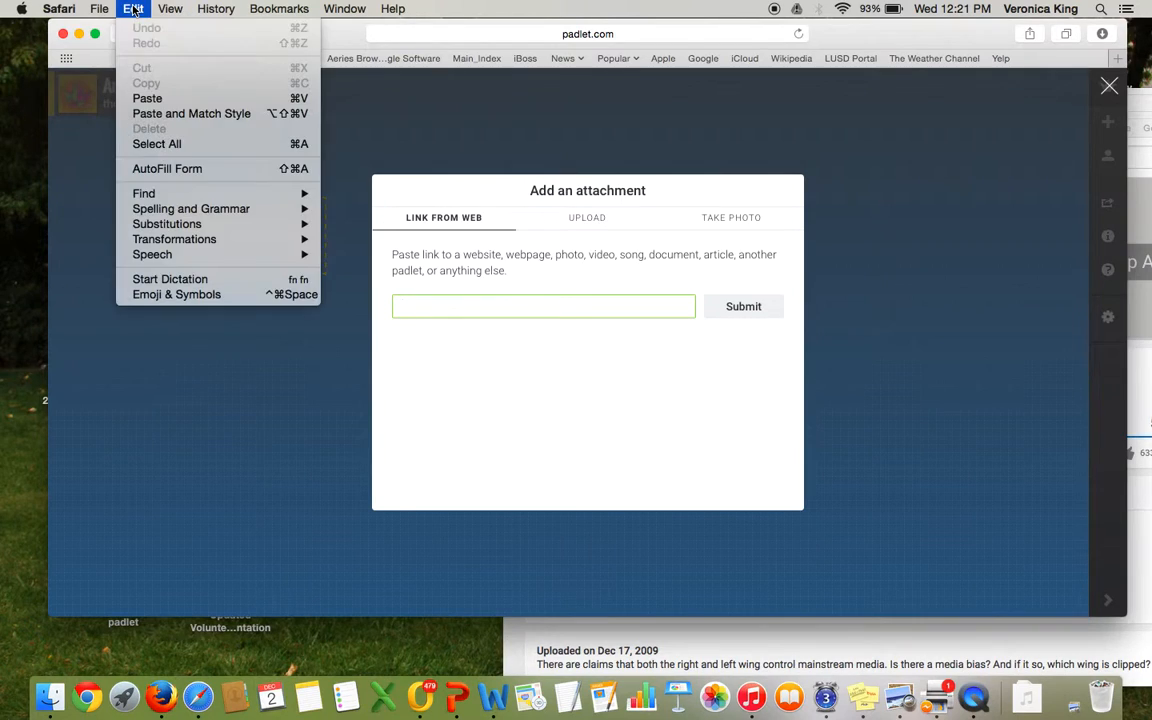
pyautogui.click(147, 98)
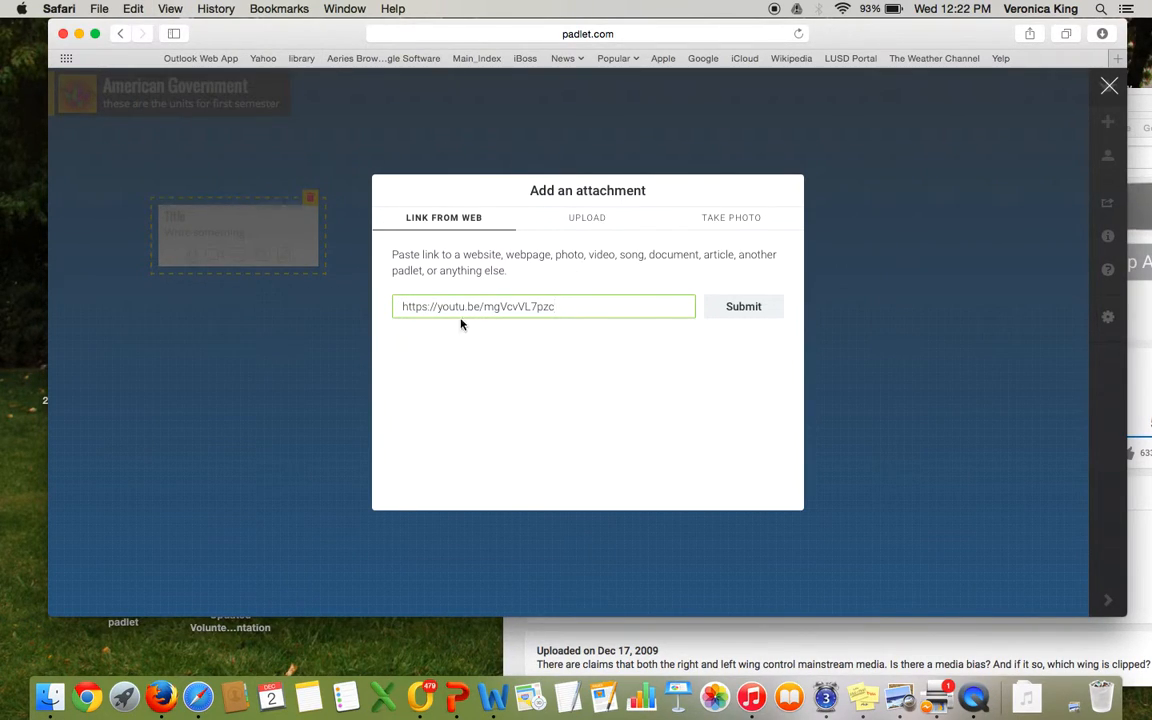
pyautogui.click(740, 314)
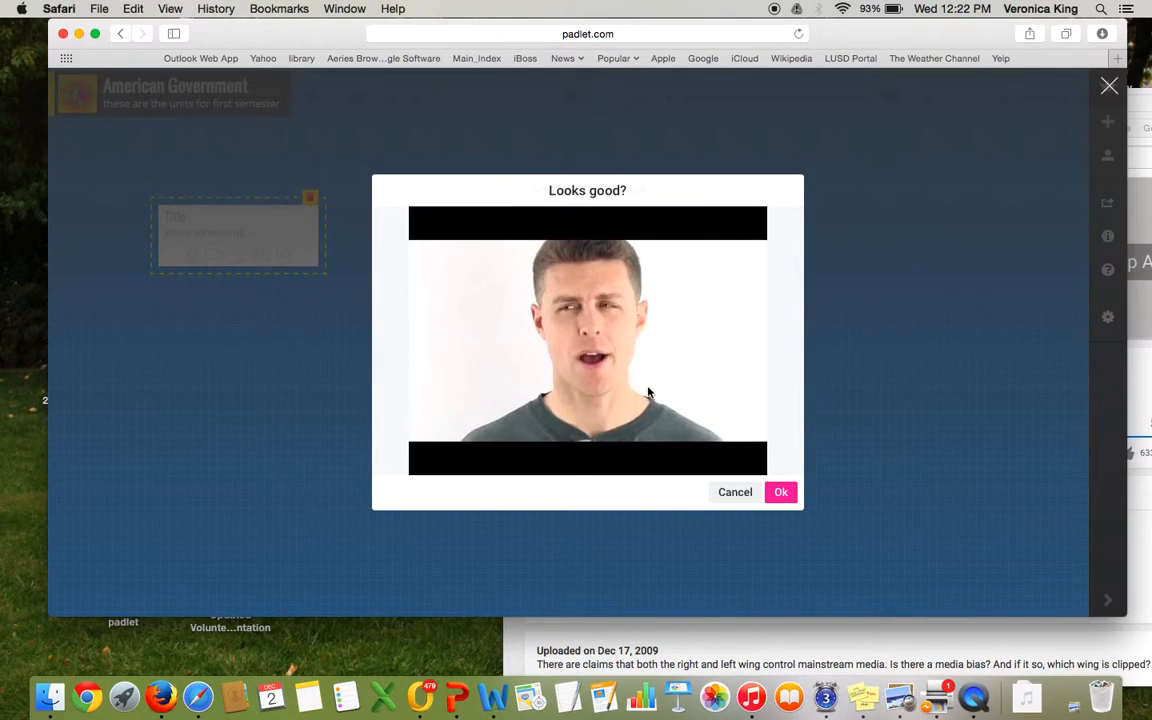
pyautogui.click(781, 492)
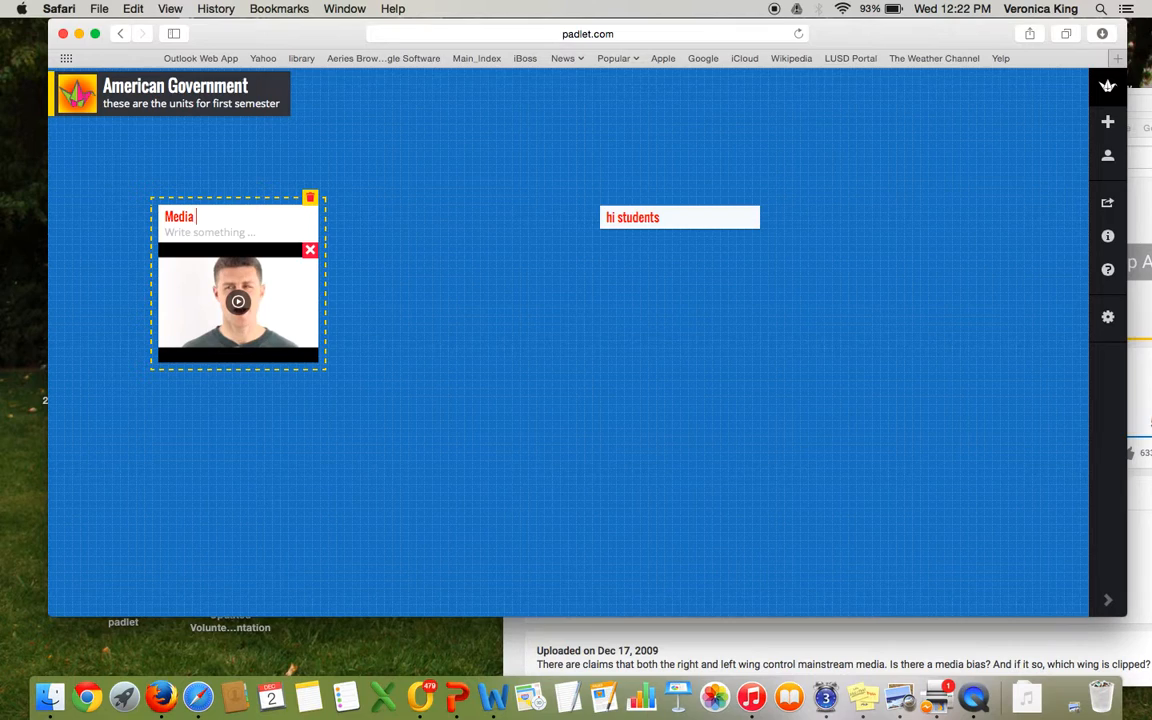
# Step: Title the video post Media Bias and add the text what is the media trying to sell us?
pyautogui.write('s')
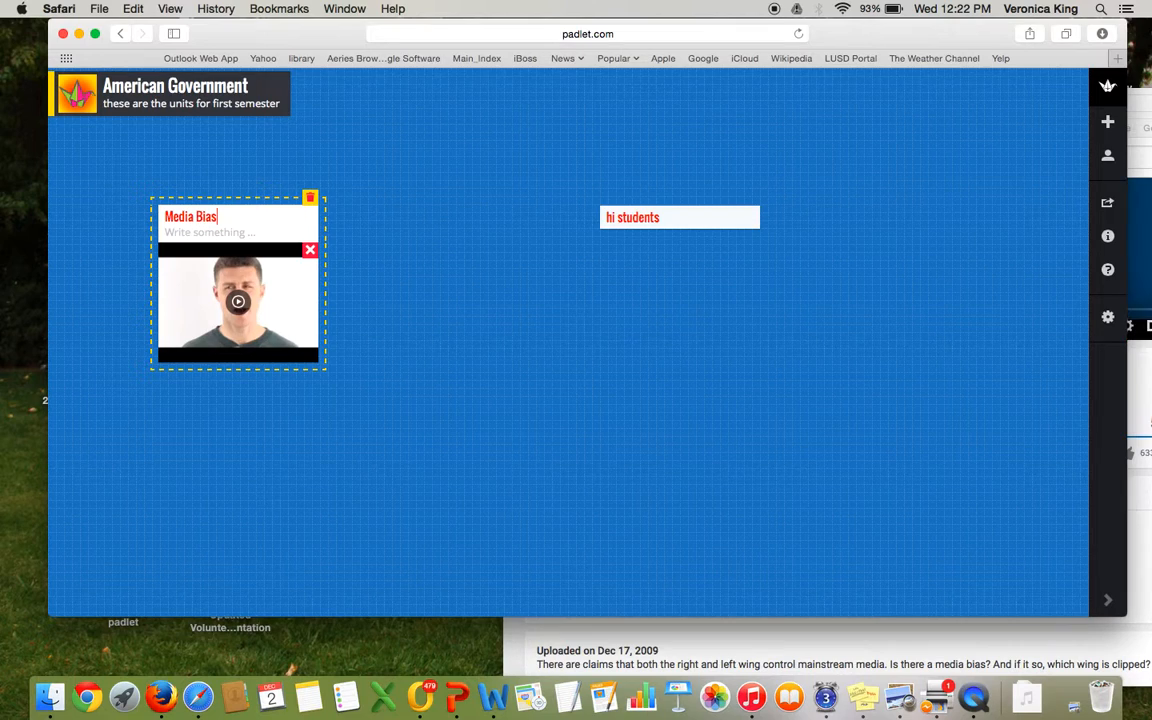
pyautogui.click(166, 232)
pyautogui.write('what is the')
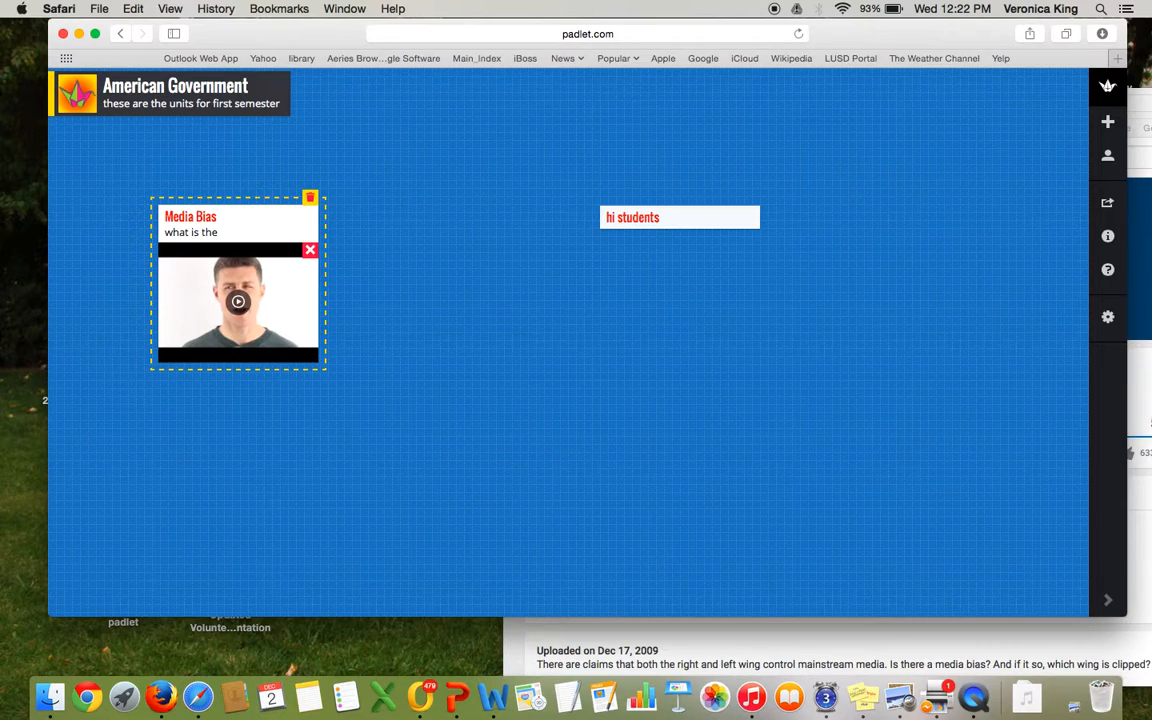
pyautogui.write(' media trying to sellu')
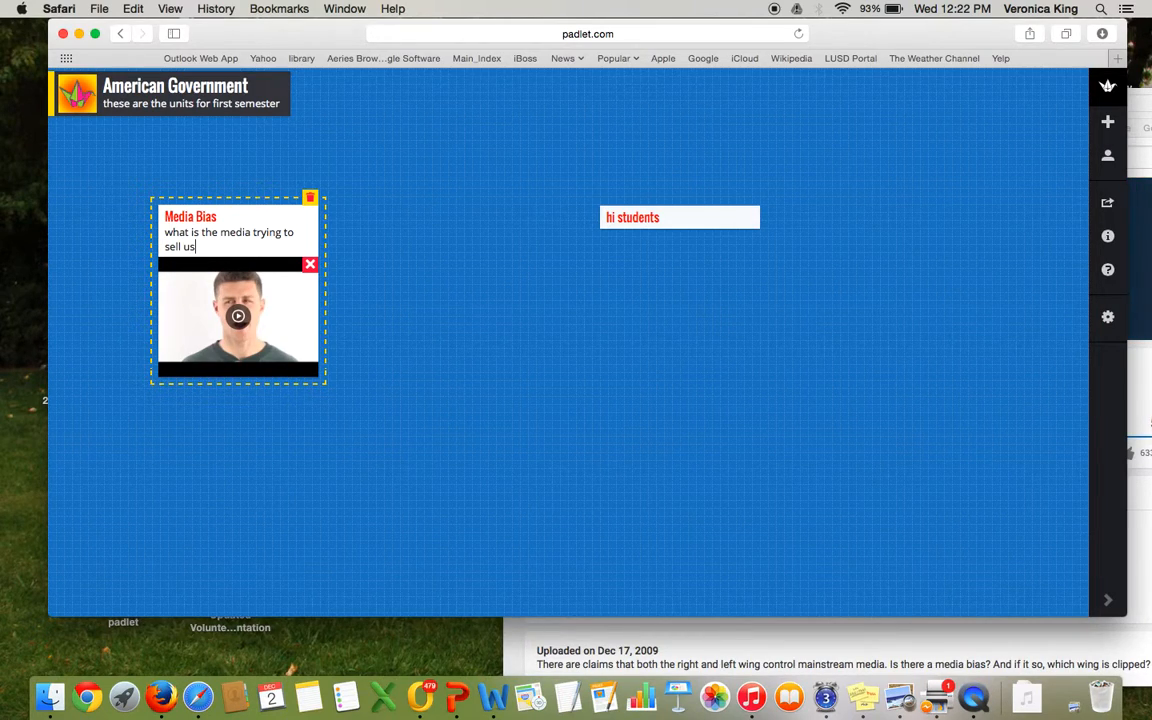
pyautogui.click(379, 266)
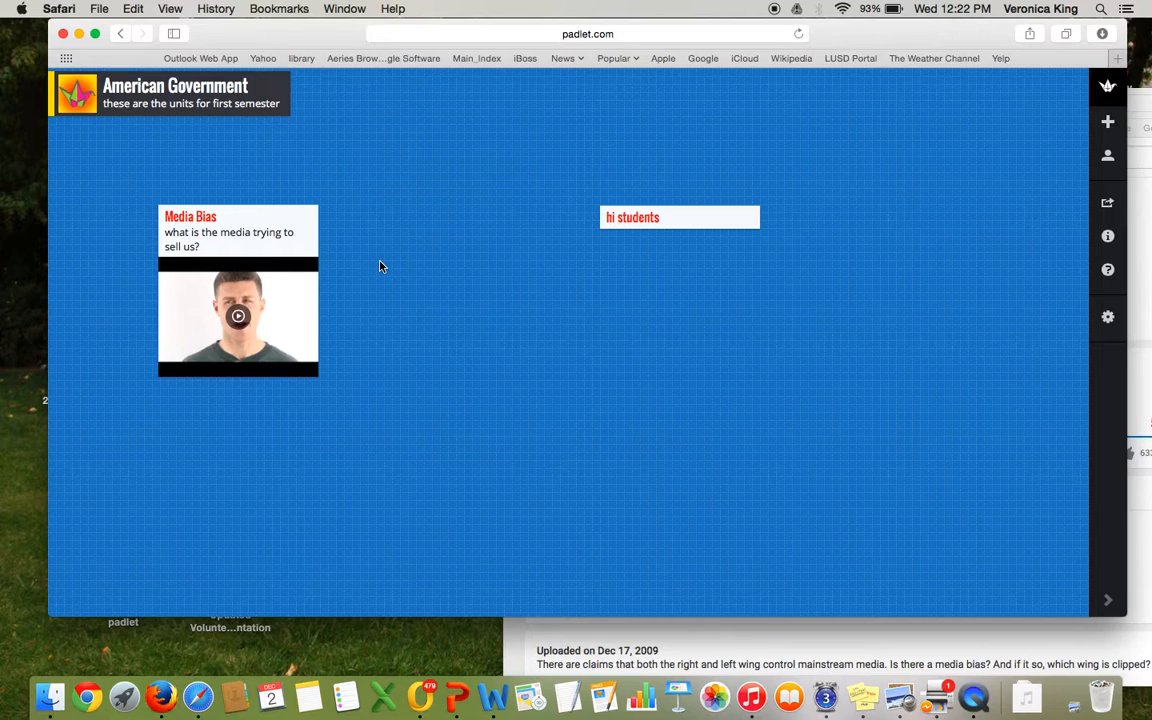